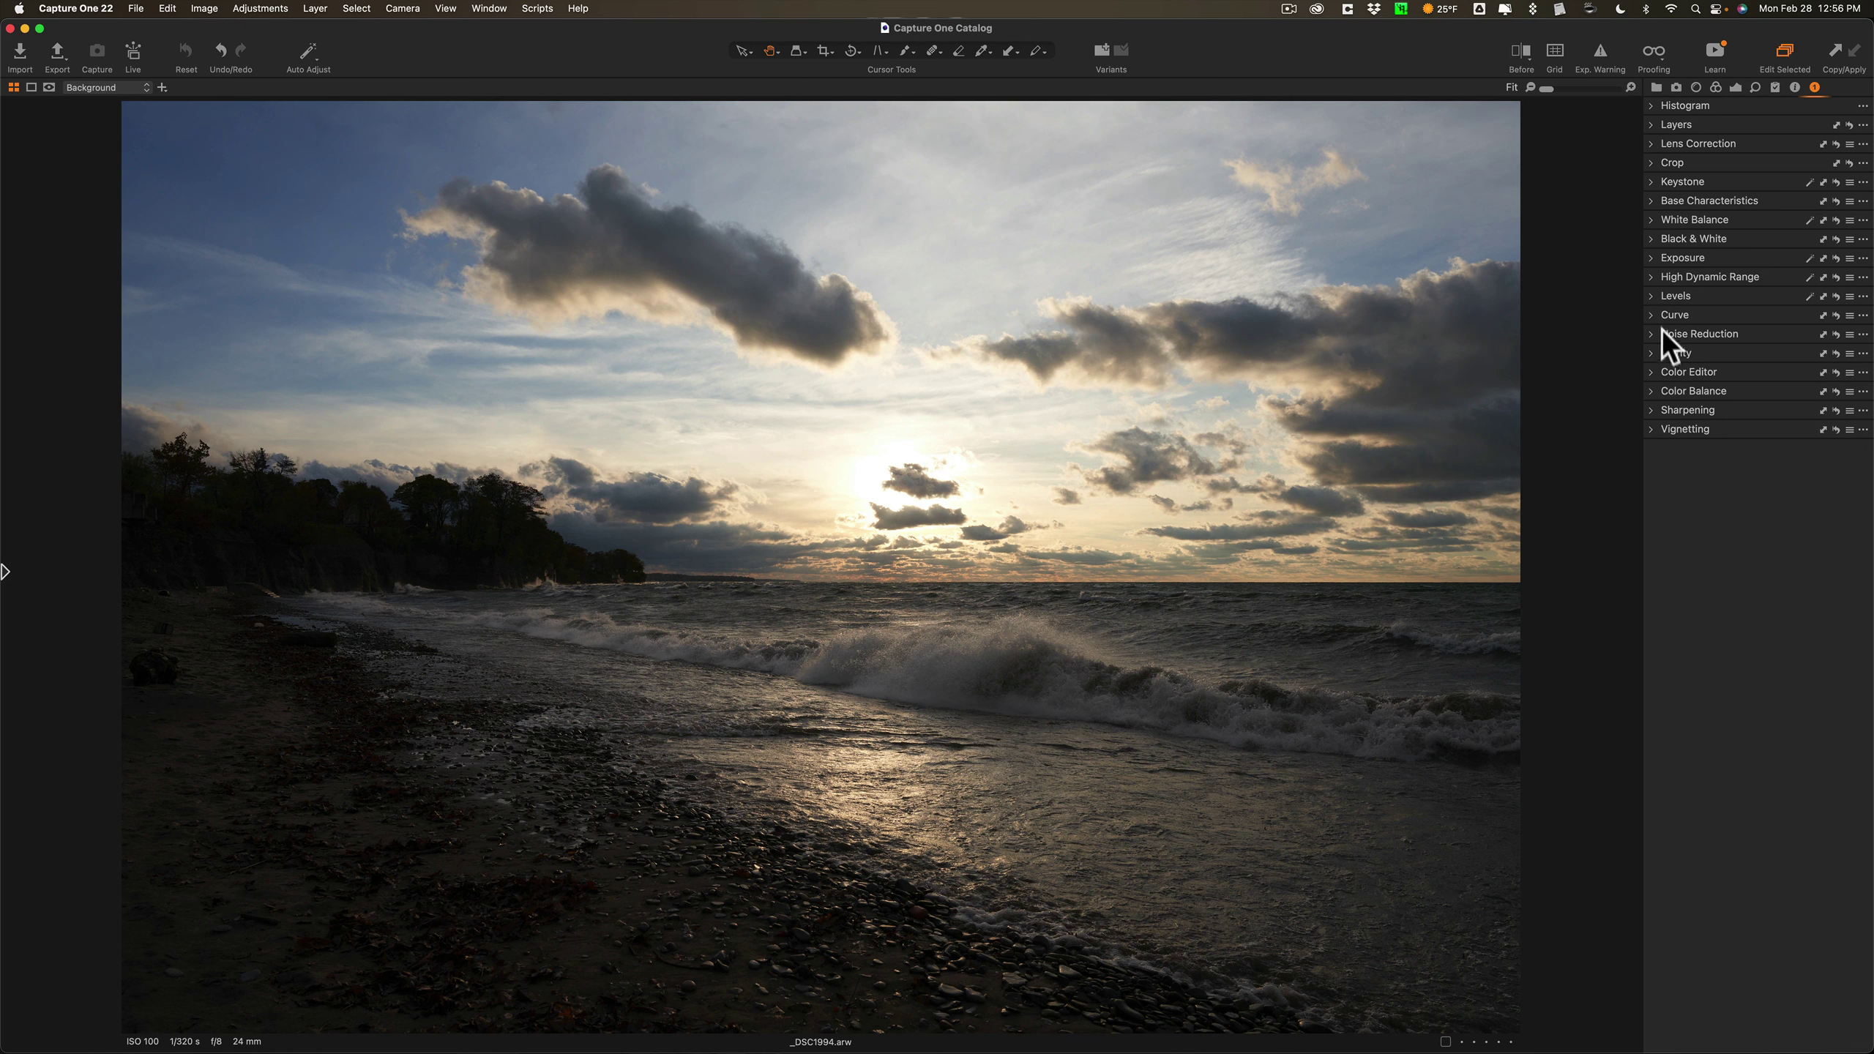
Switch on Exp. Warning so the clipped sun highlights are marked in red.
mouse_move(1660, 329)
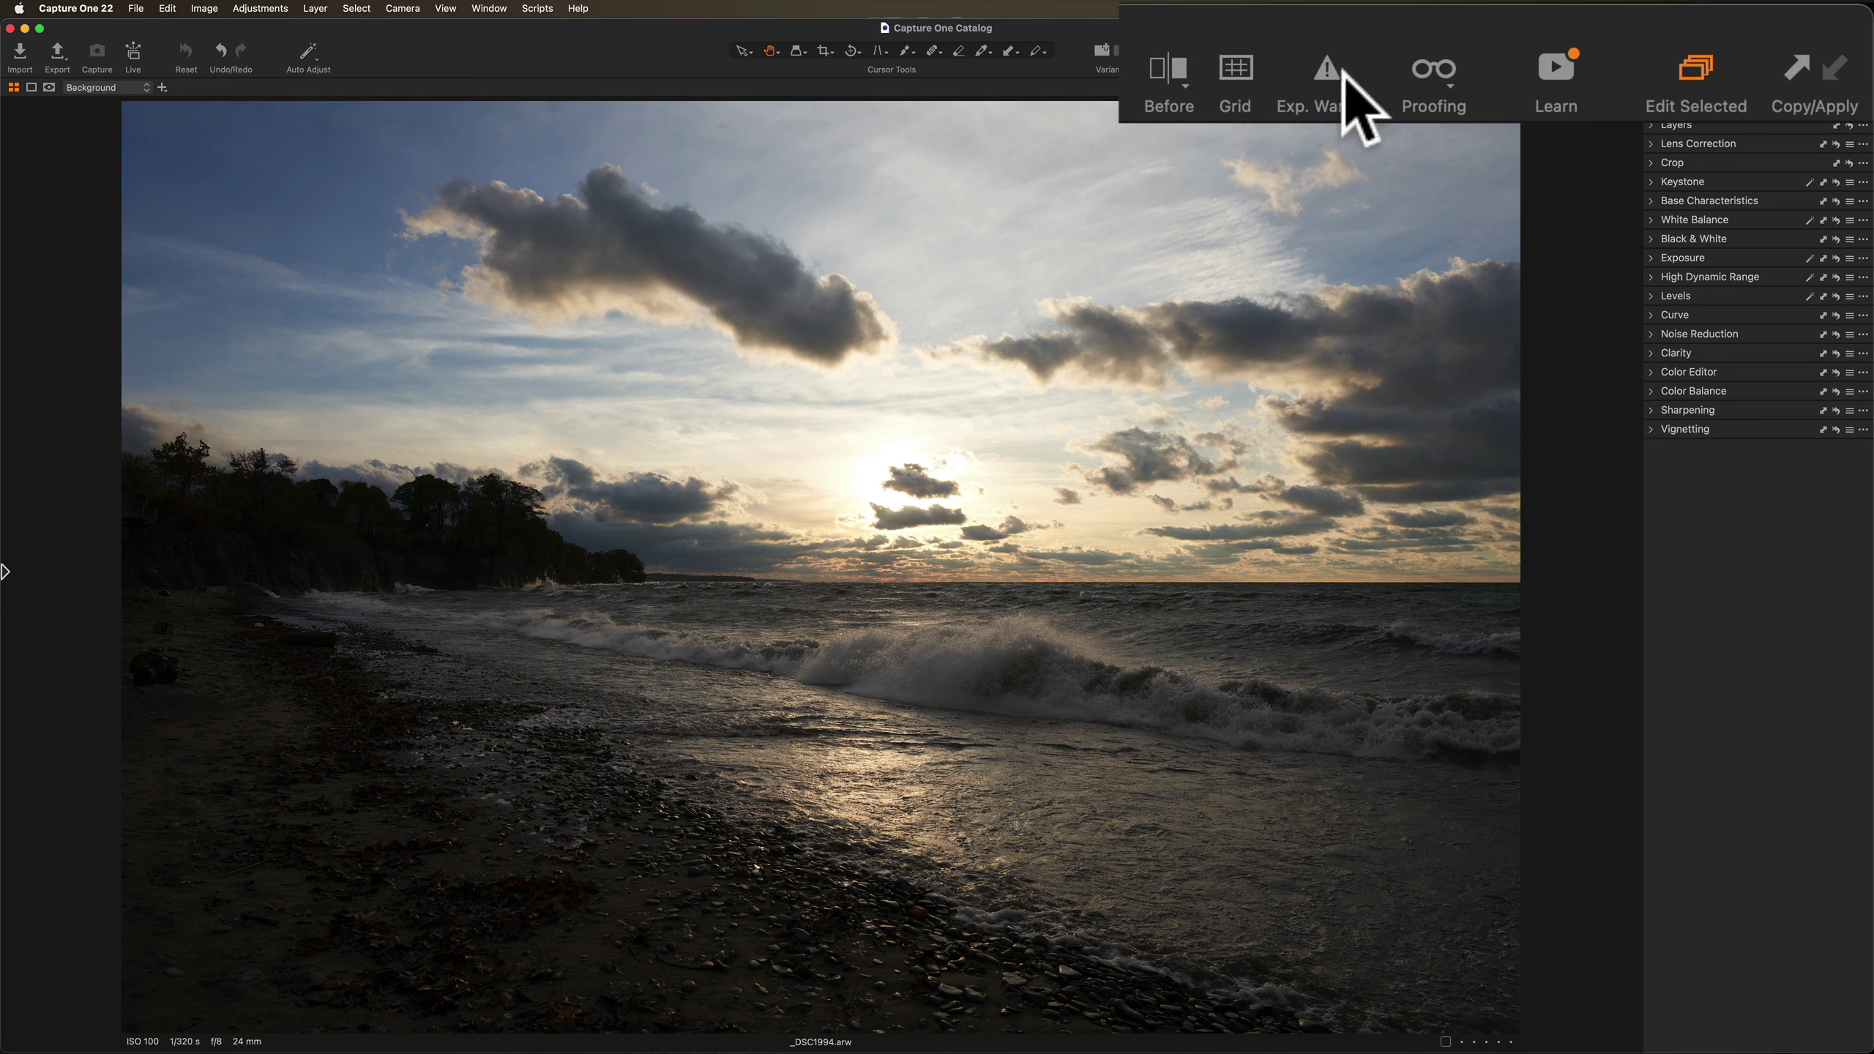
click(1600, 50)
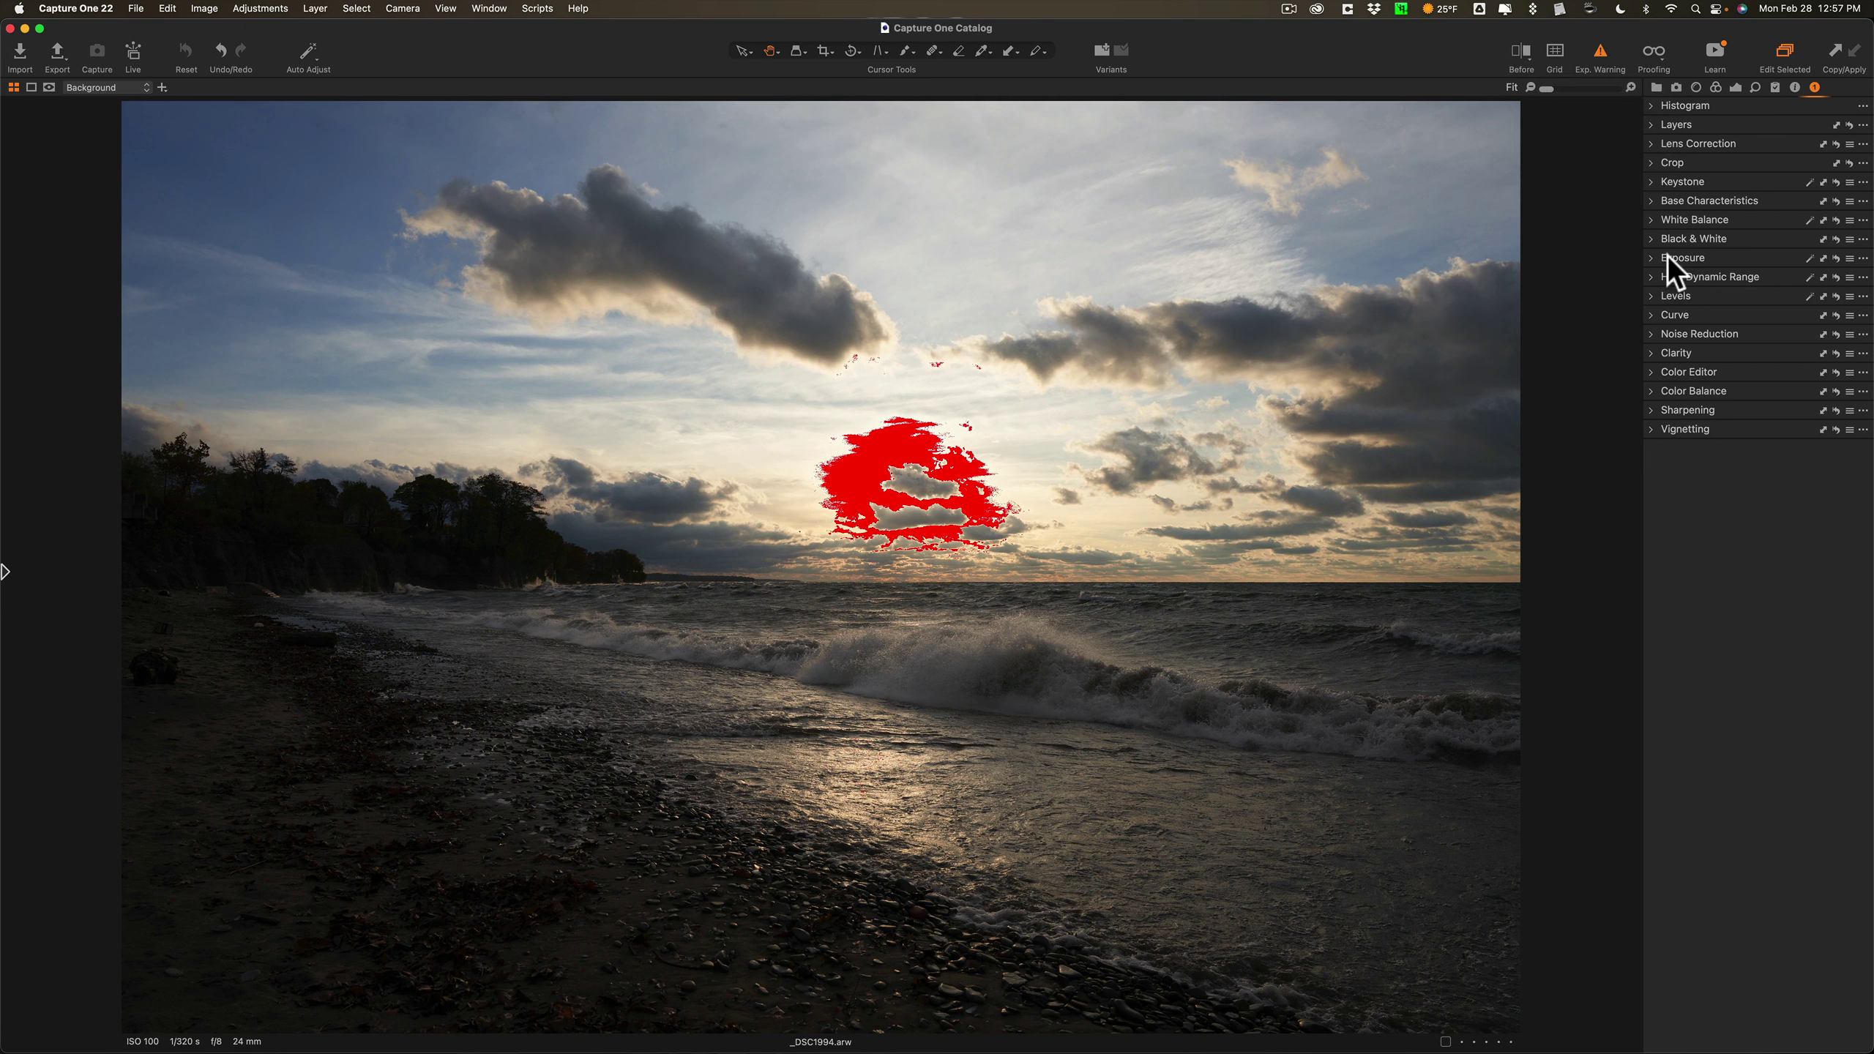
Expand the Exposure tool and set Brightness to 47.
click(1639, 258)
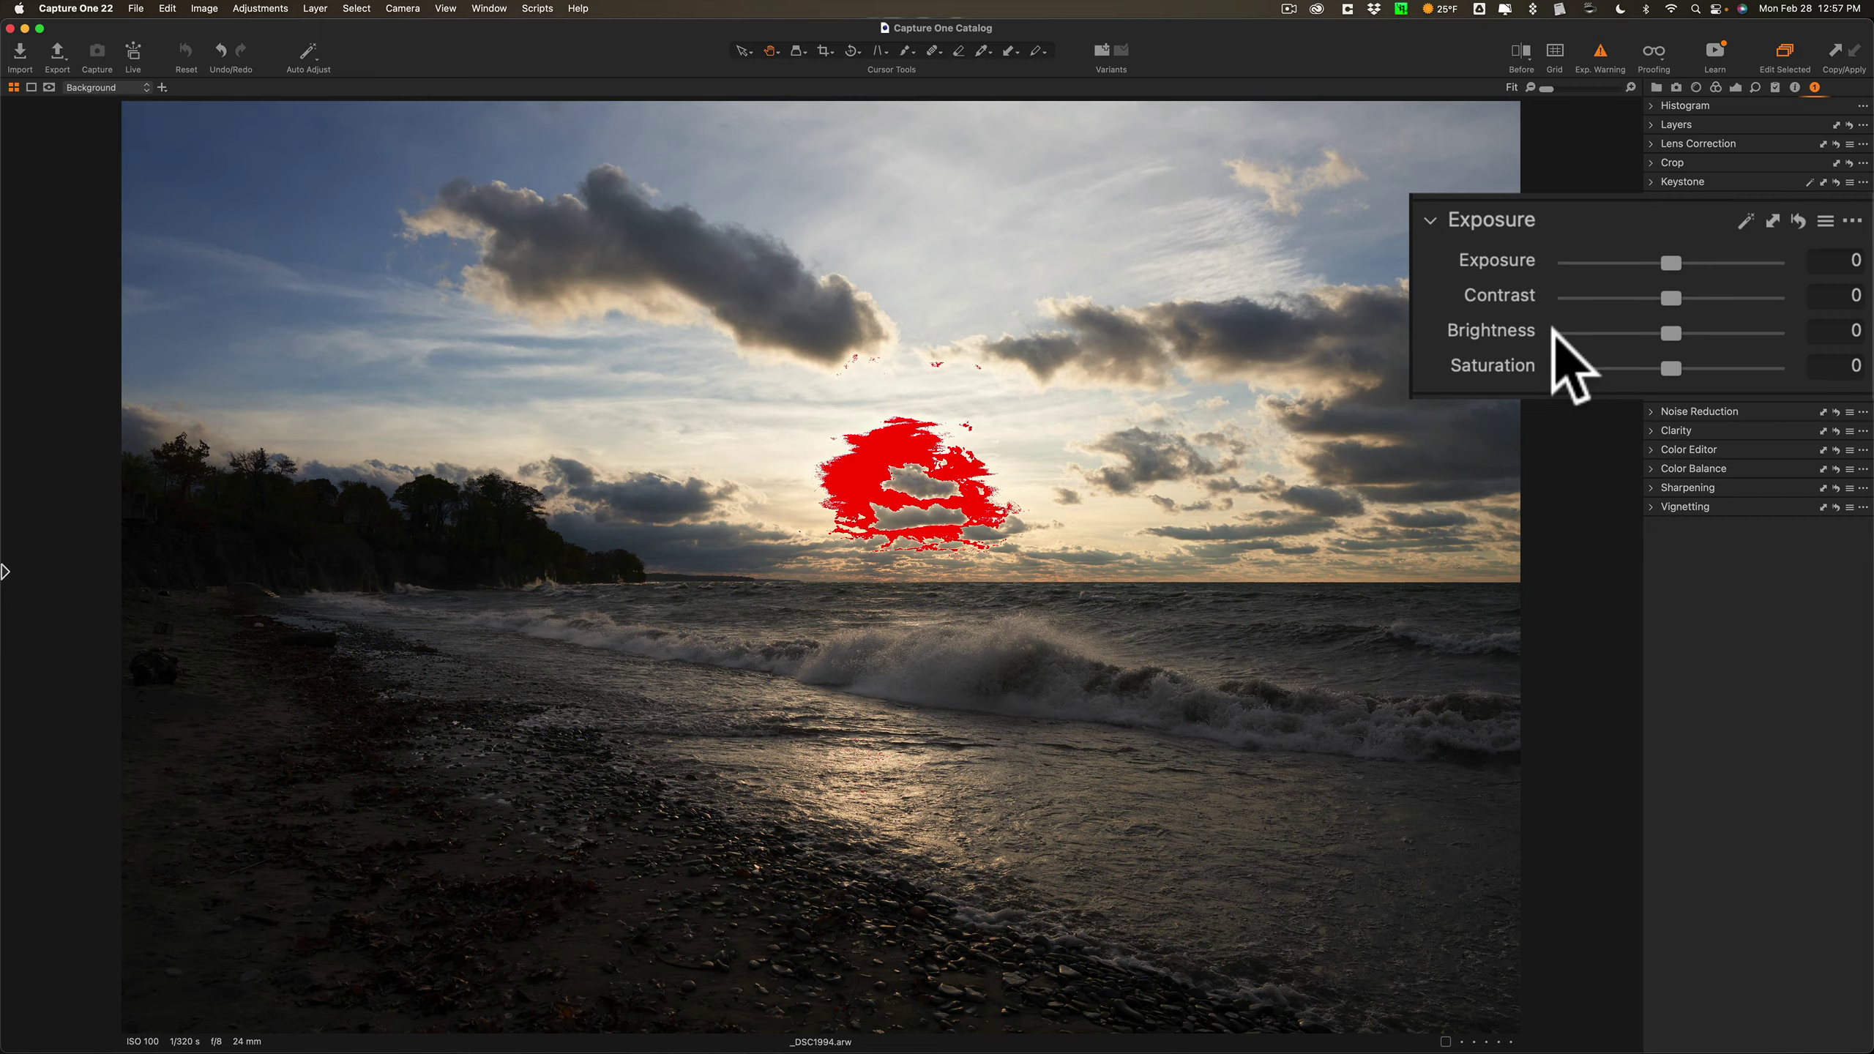
drag(1669, 259, 1774, 327)
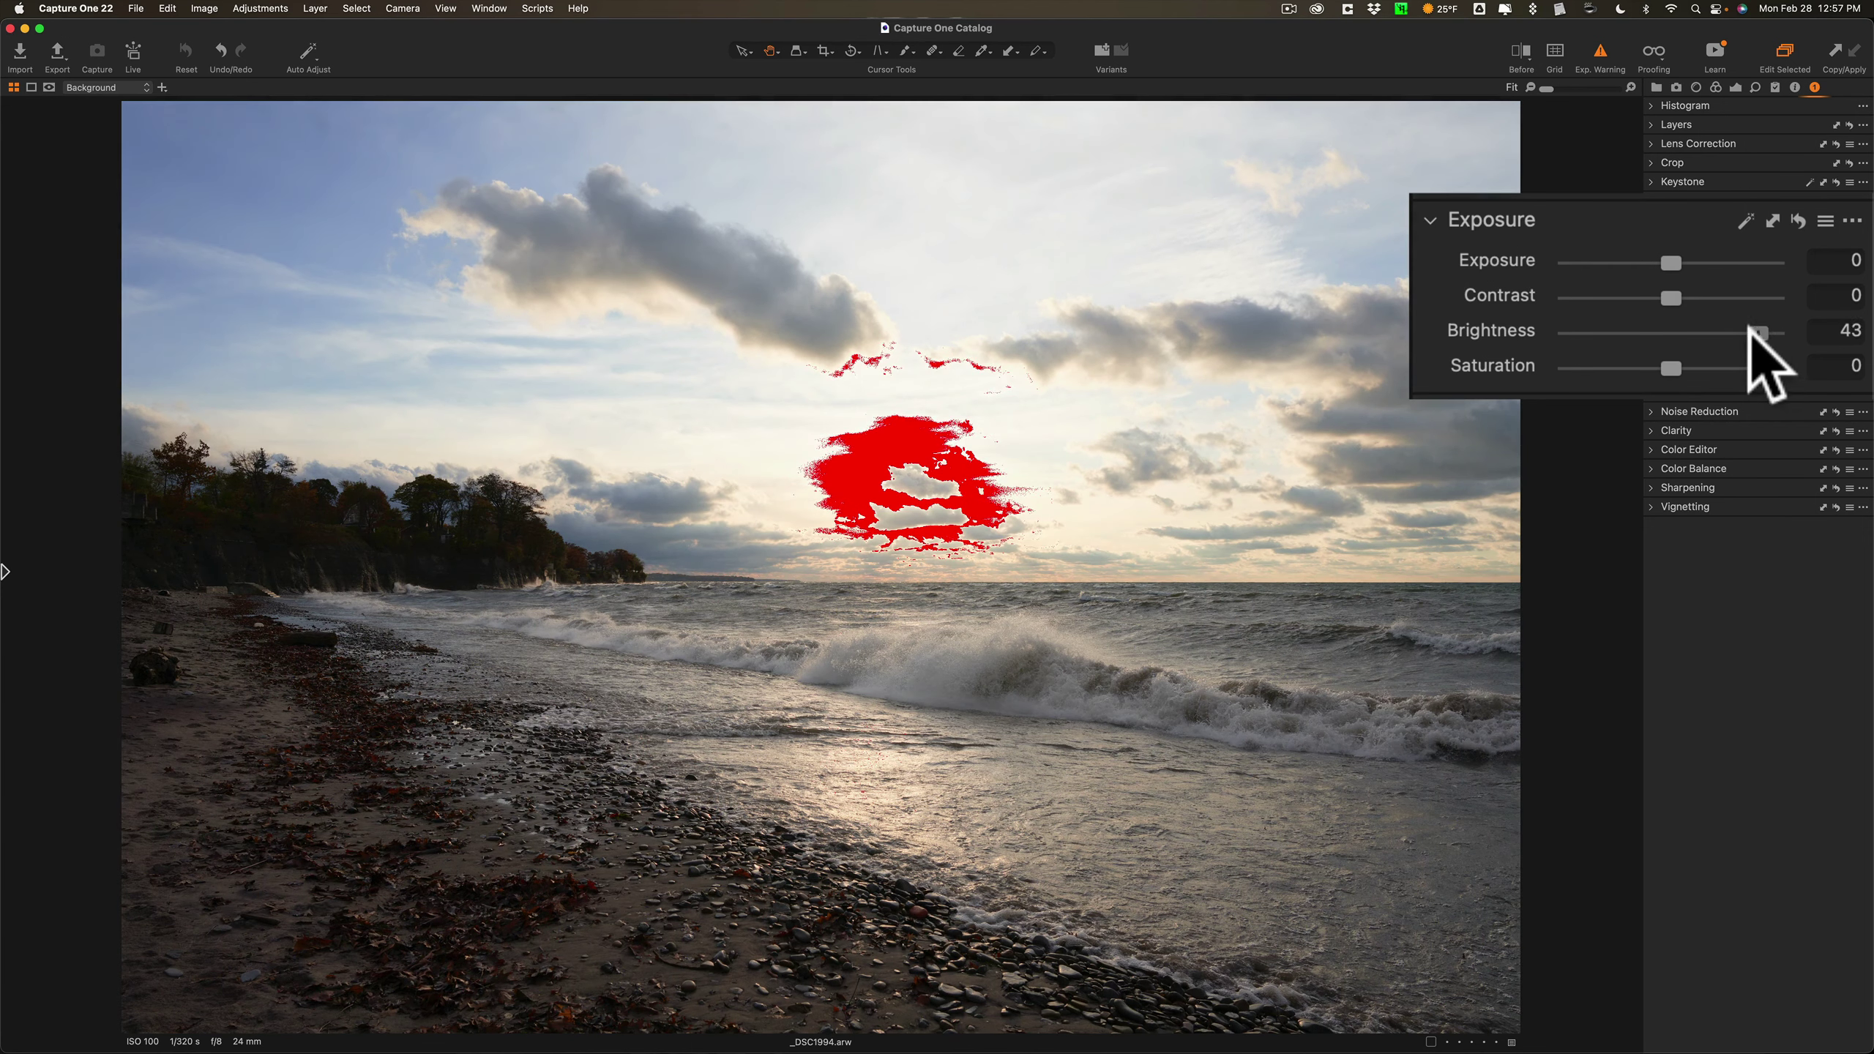
drag(1752, 330, 1673, 329)
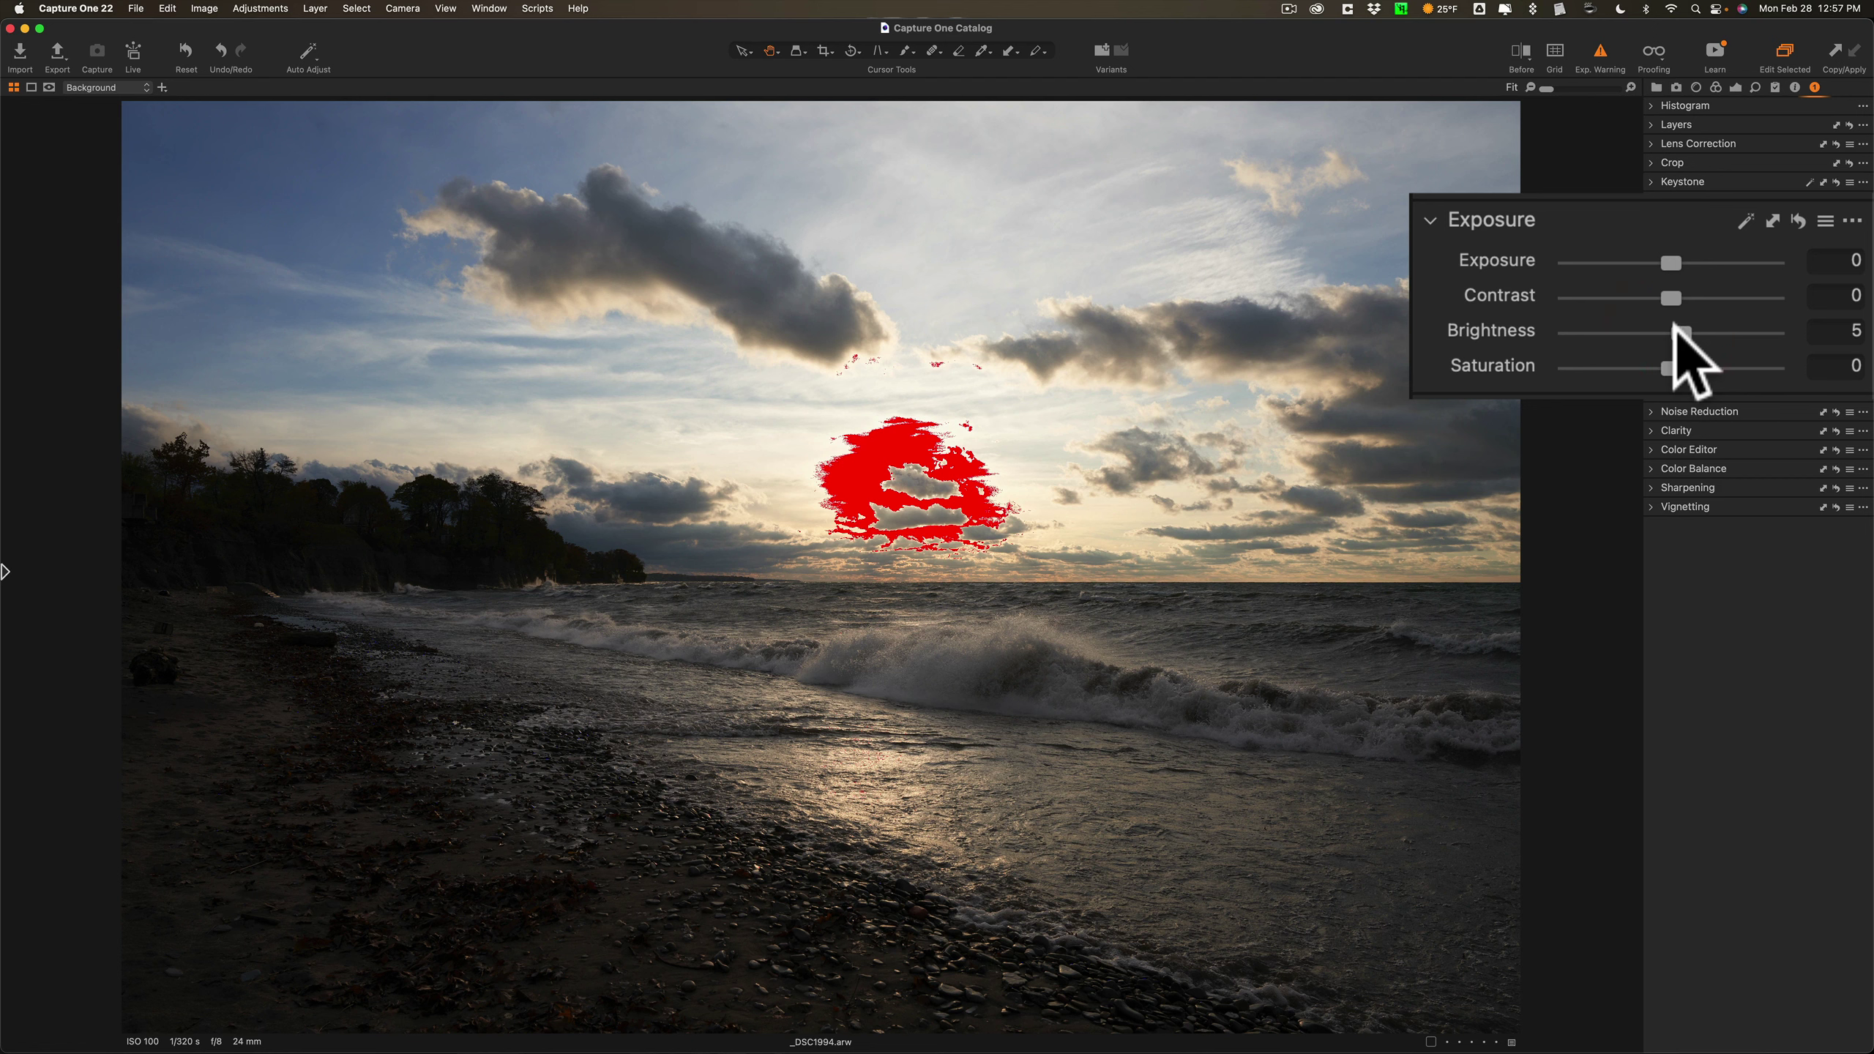
drag(1676, 325, 1760, 334)
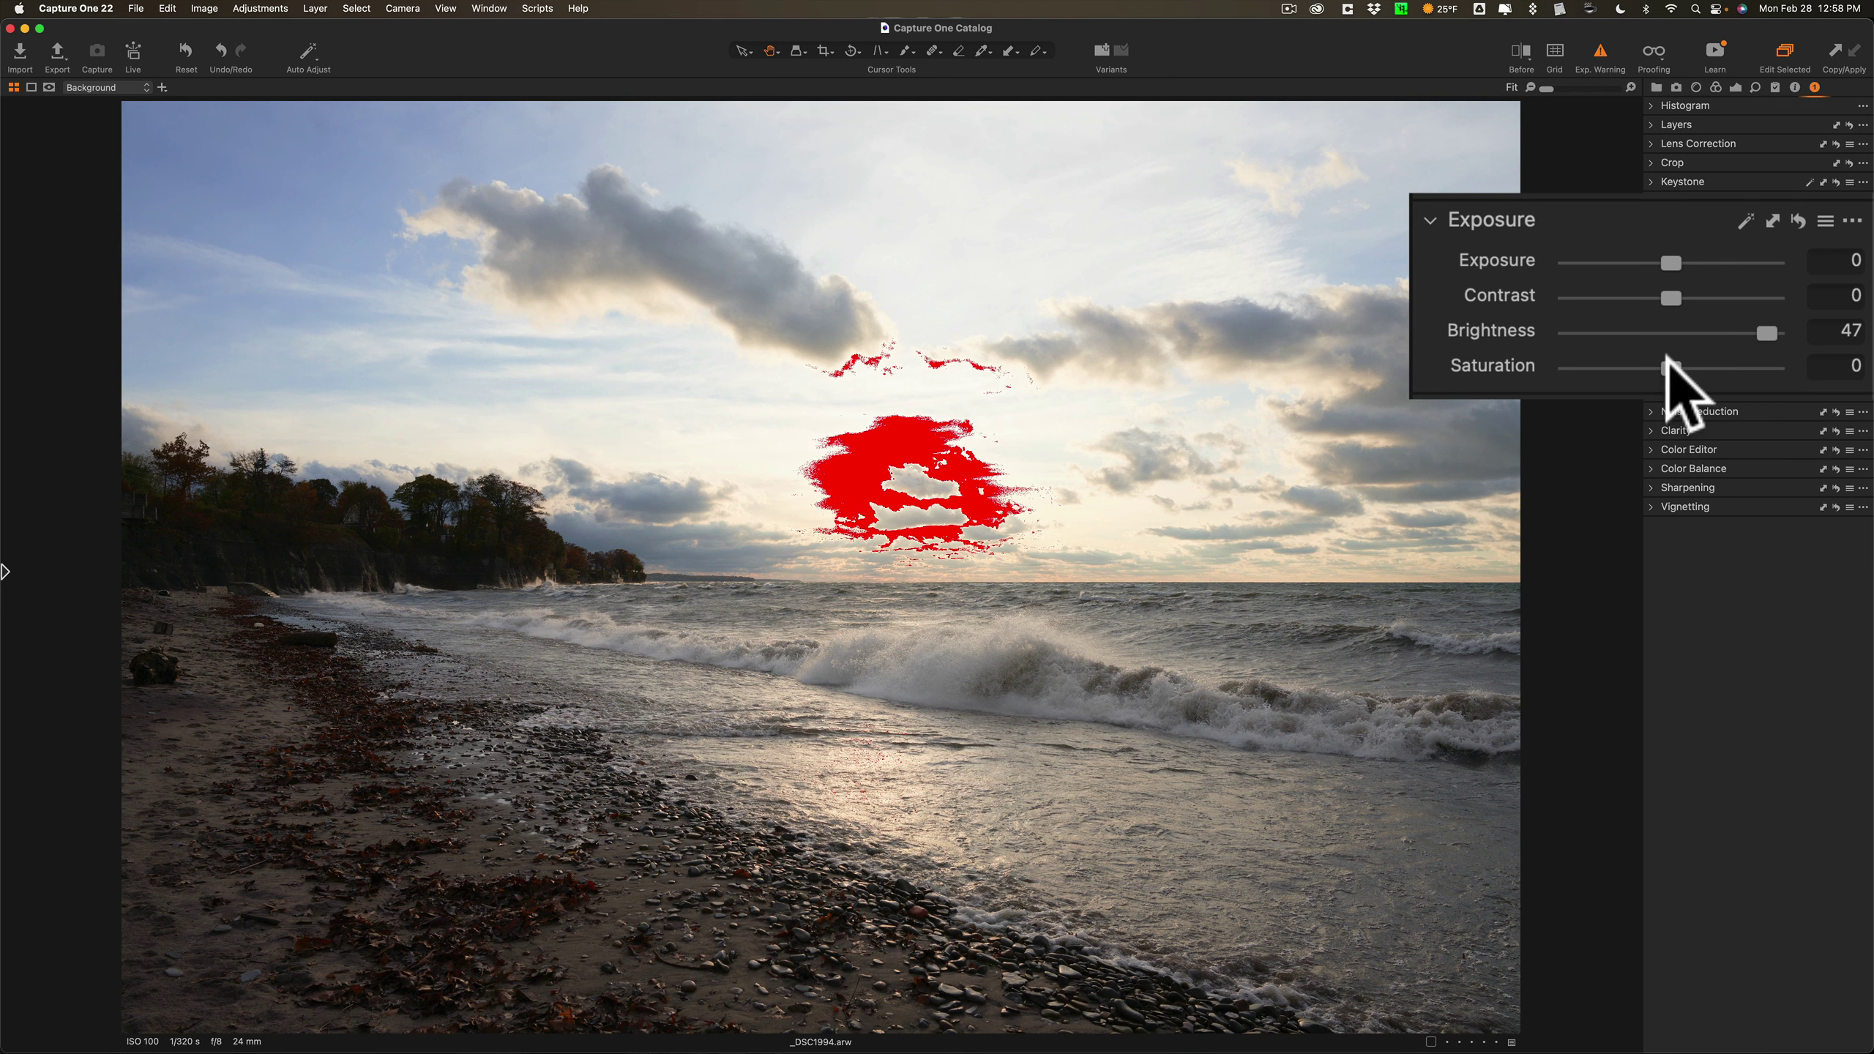
Set the Exposure tool's Saturation slider to 22.
drag(1668, 357, 1689, 358)
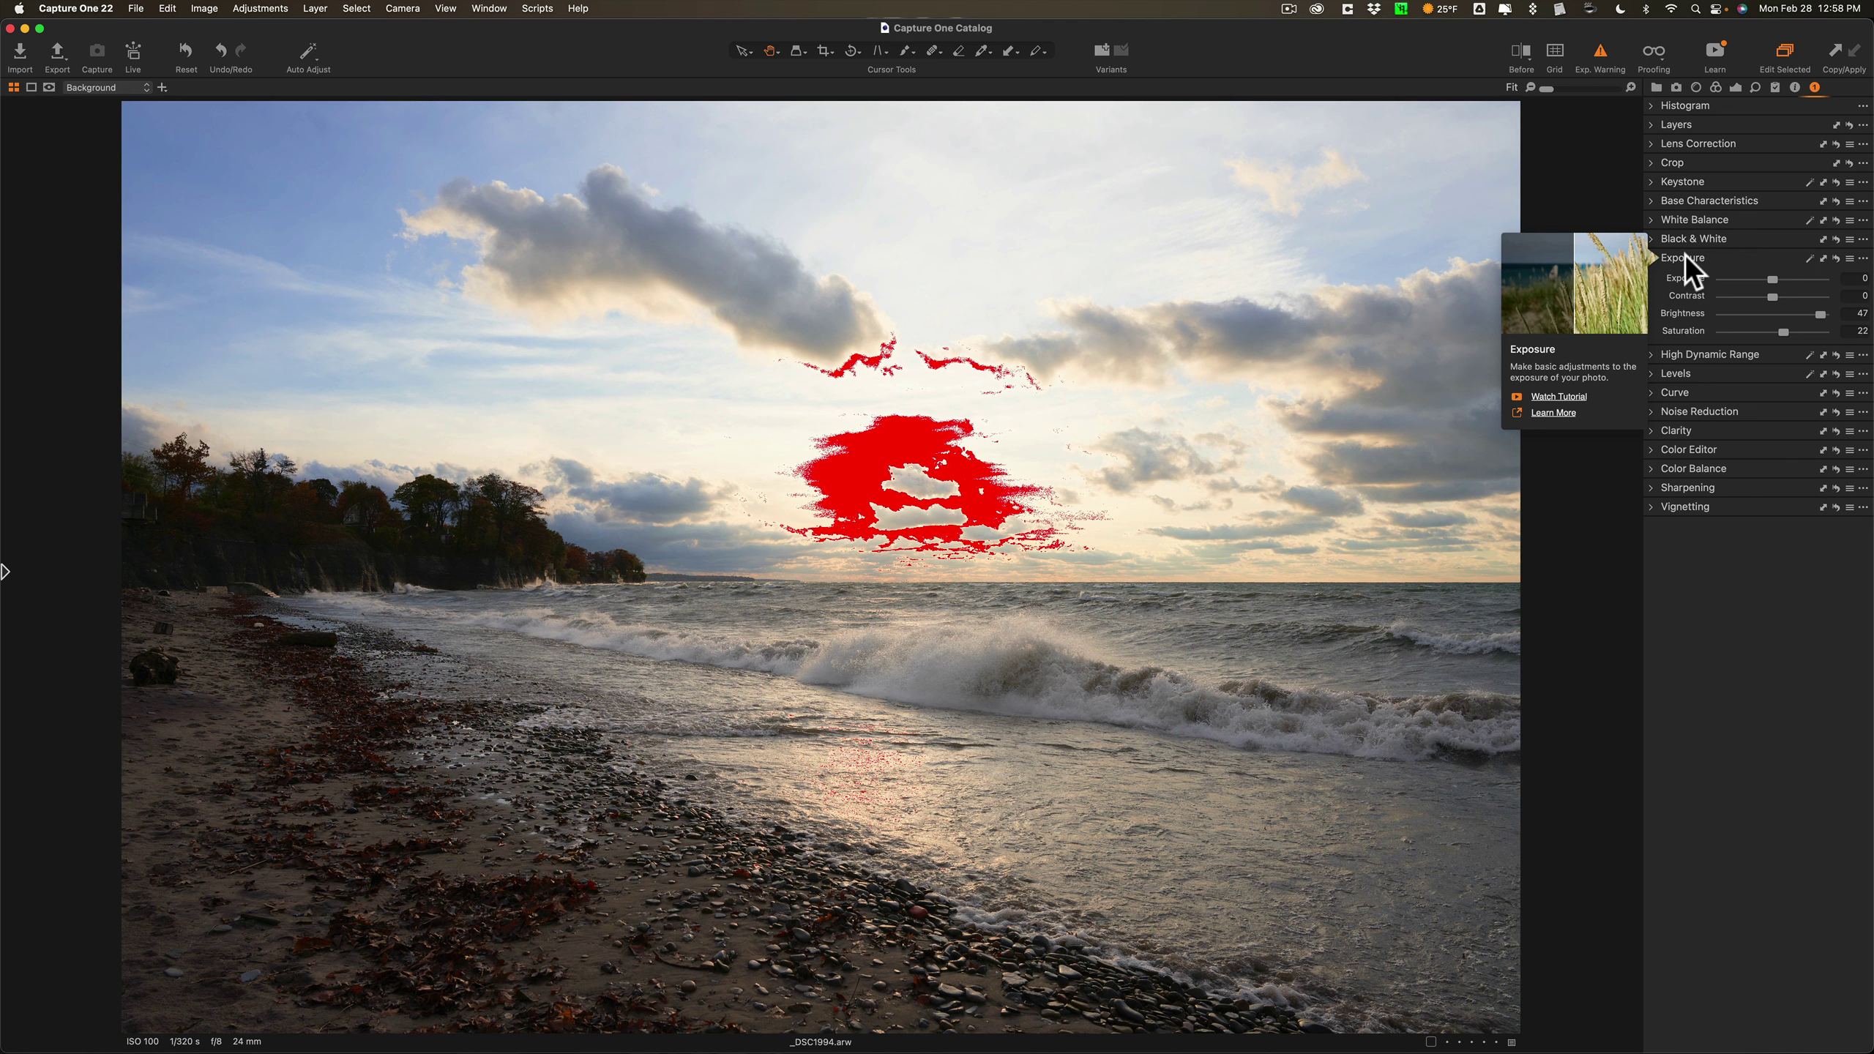
In High Dynamic Range, set Highlight -100, Shadow 62, White -100 and Black -34.
click(1683, 254)
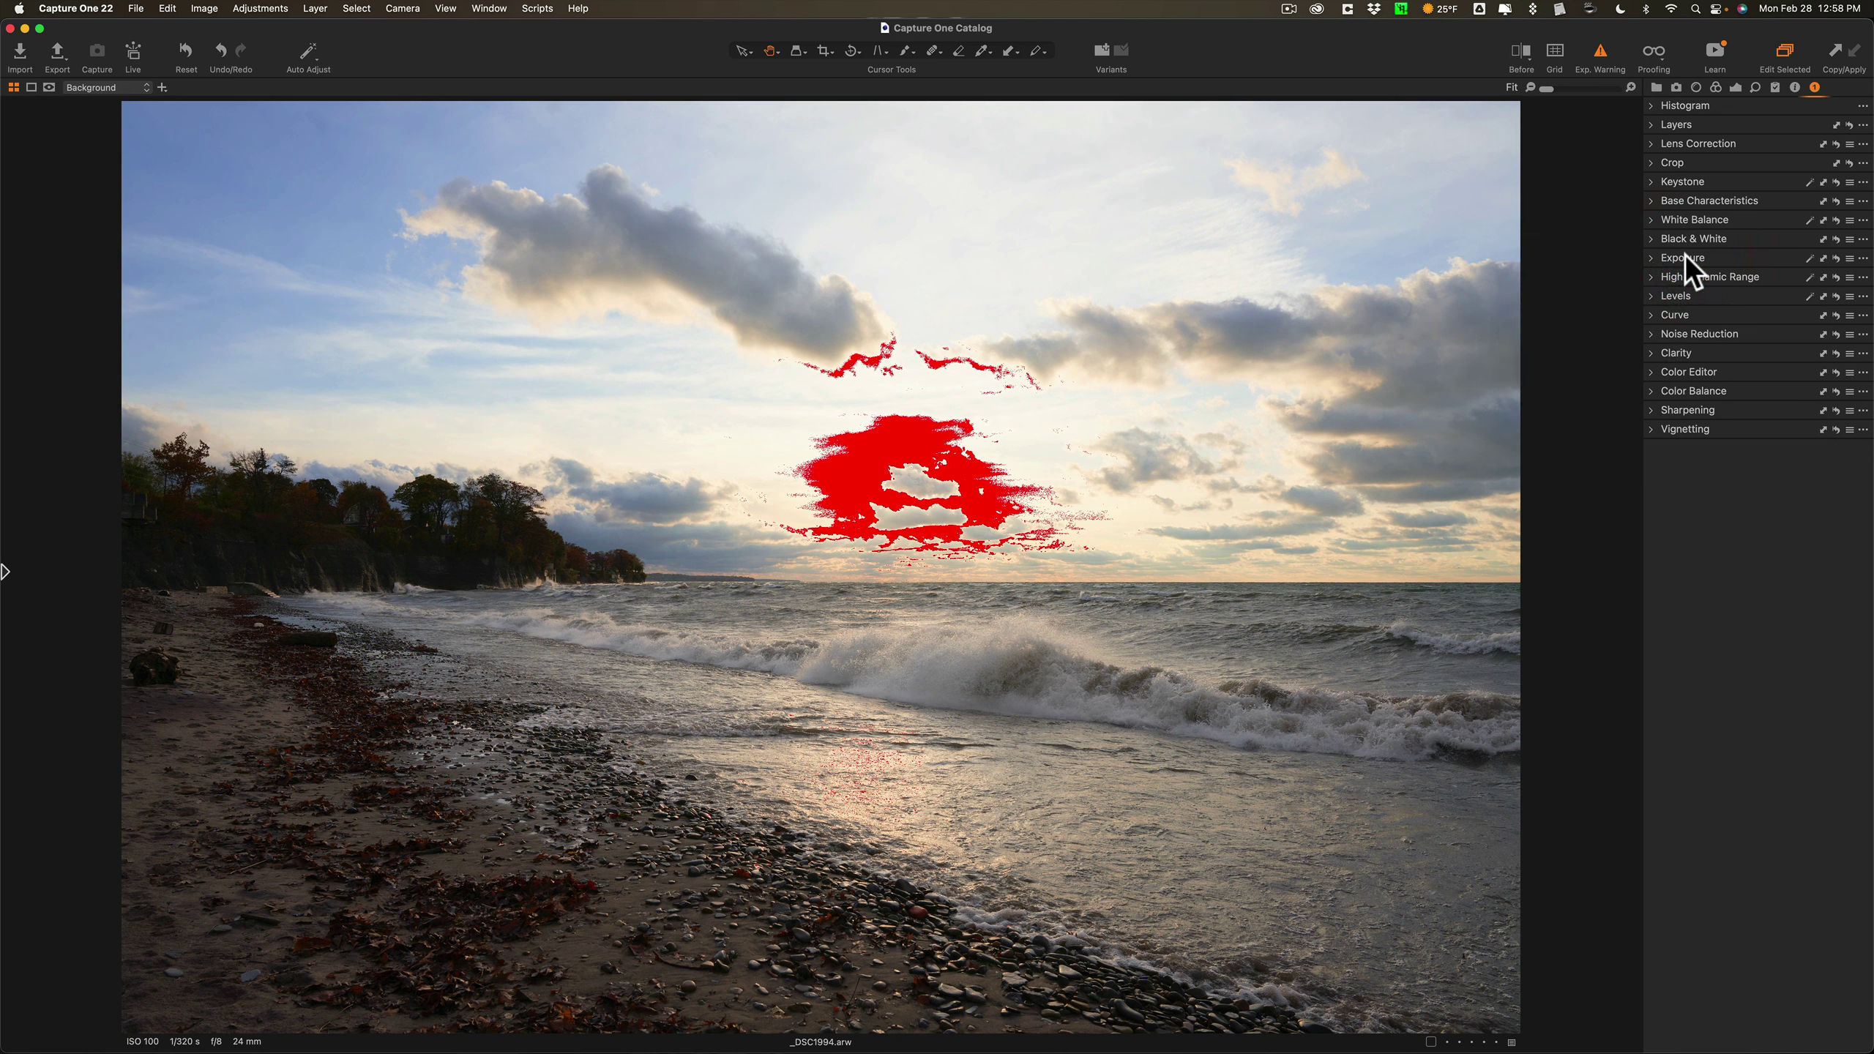
click(1682, 278)
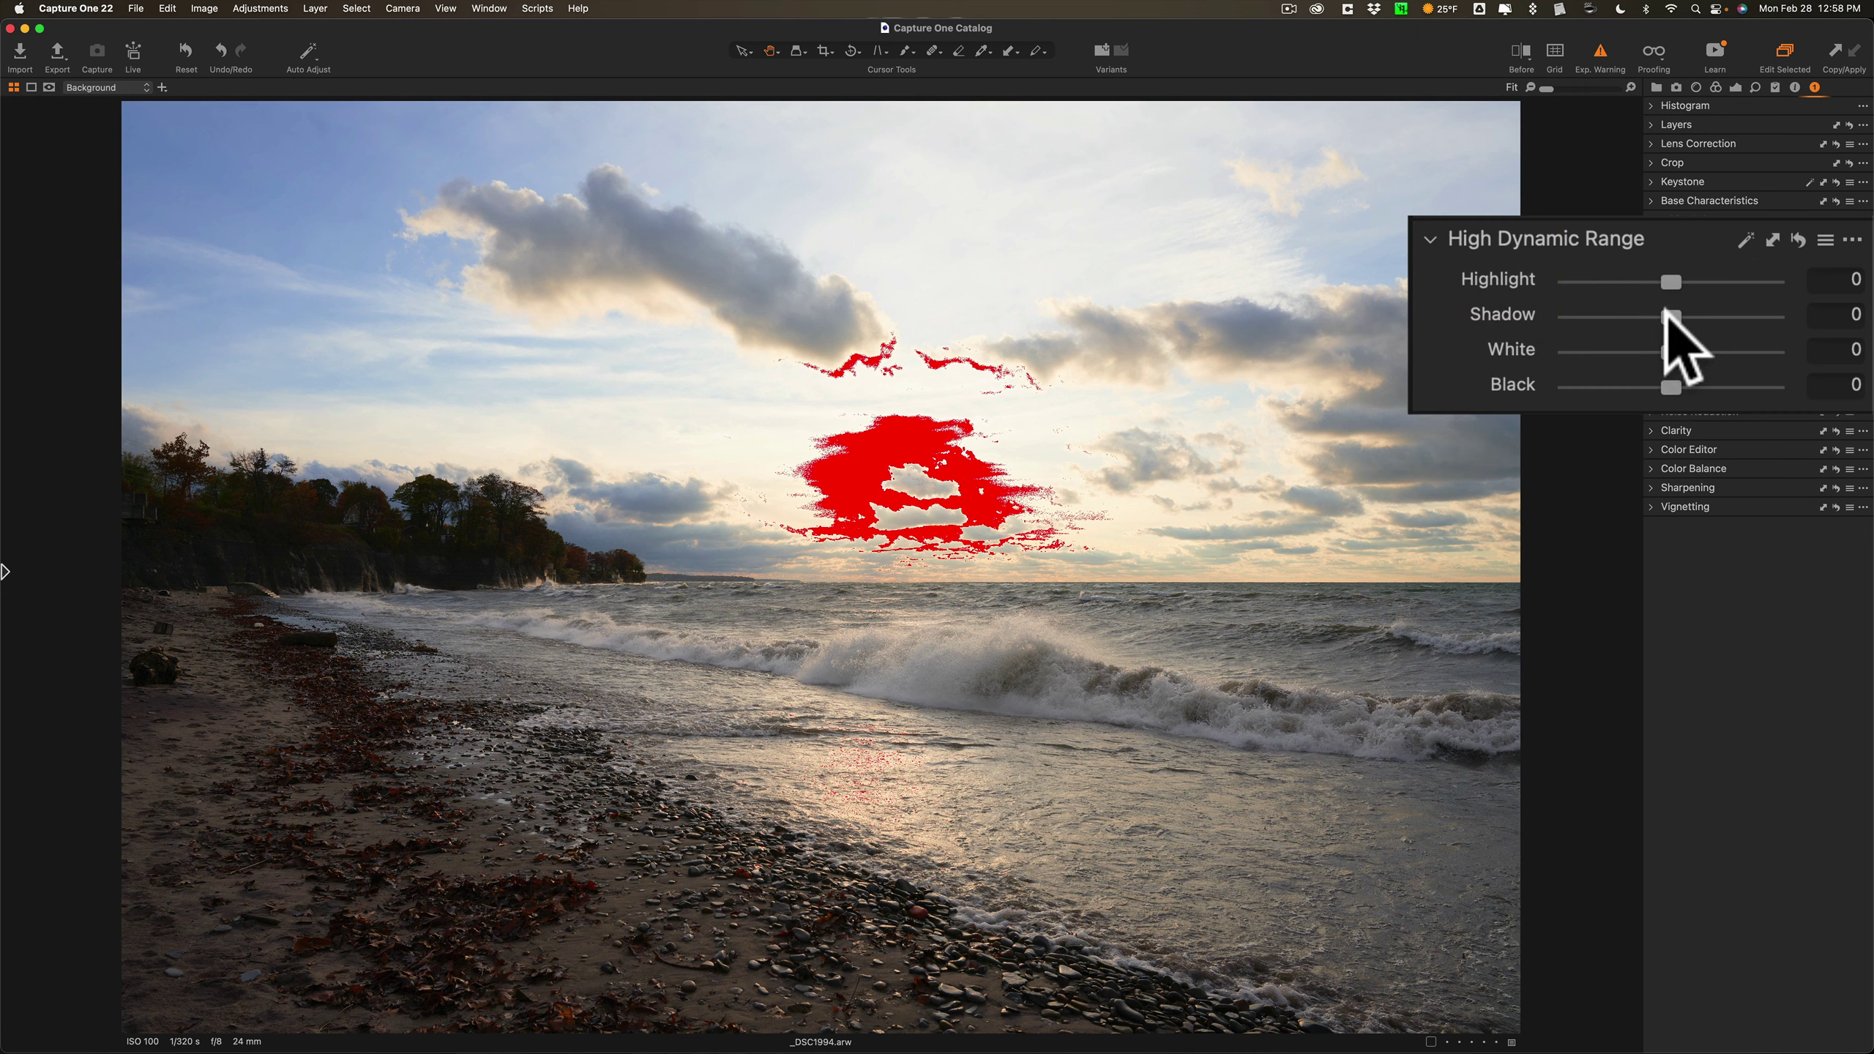
drag(1664, 313, 1519, 281)
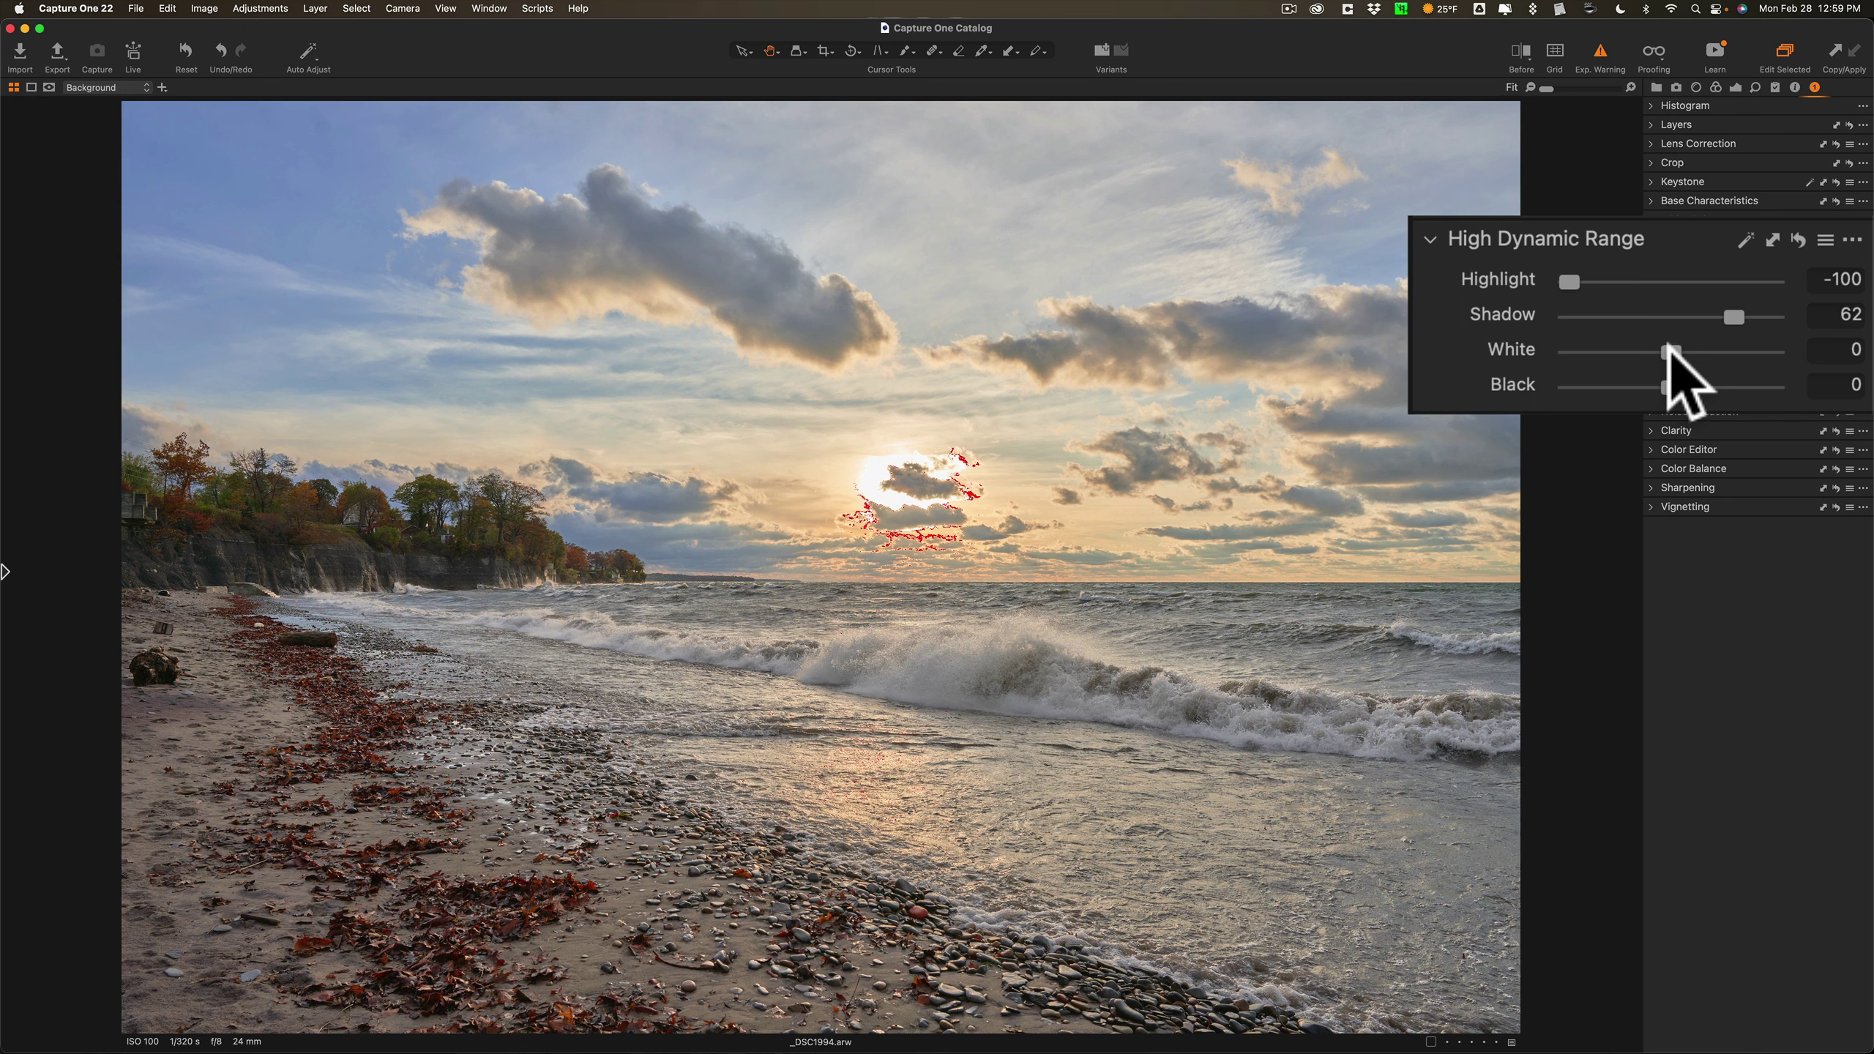
drag(1669, 350, 1559, 355)
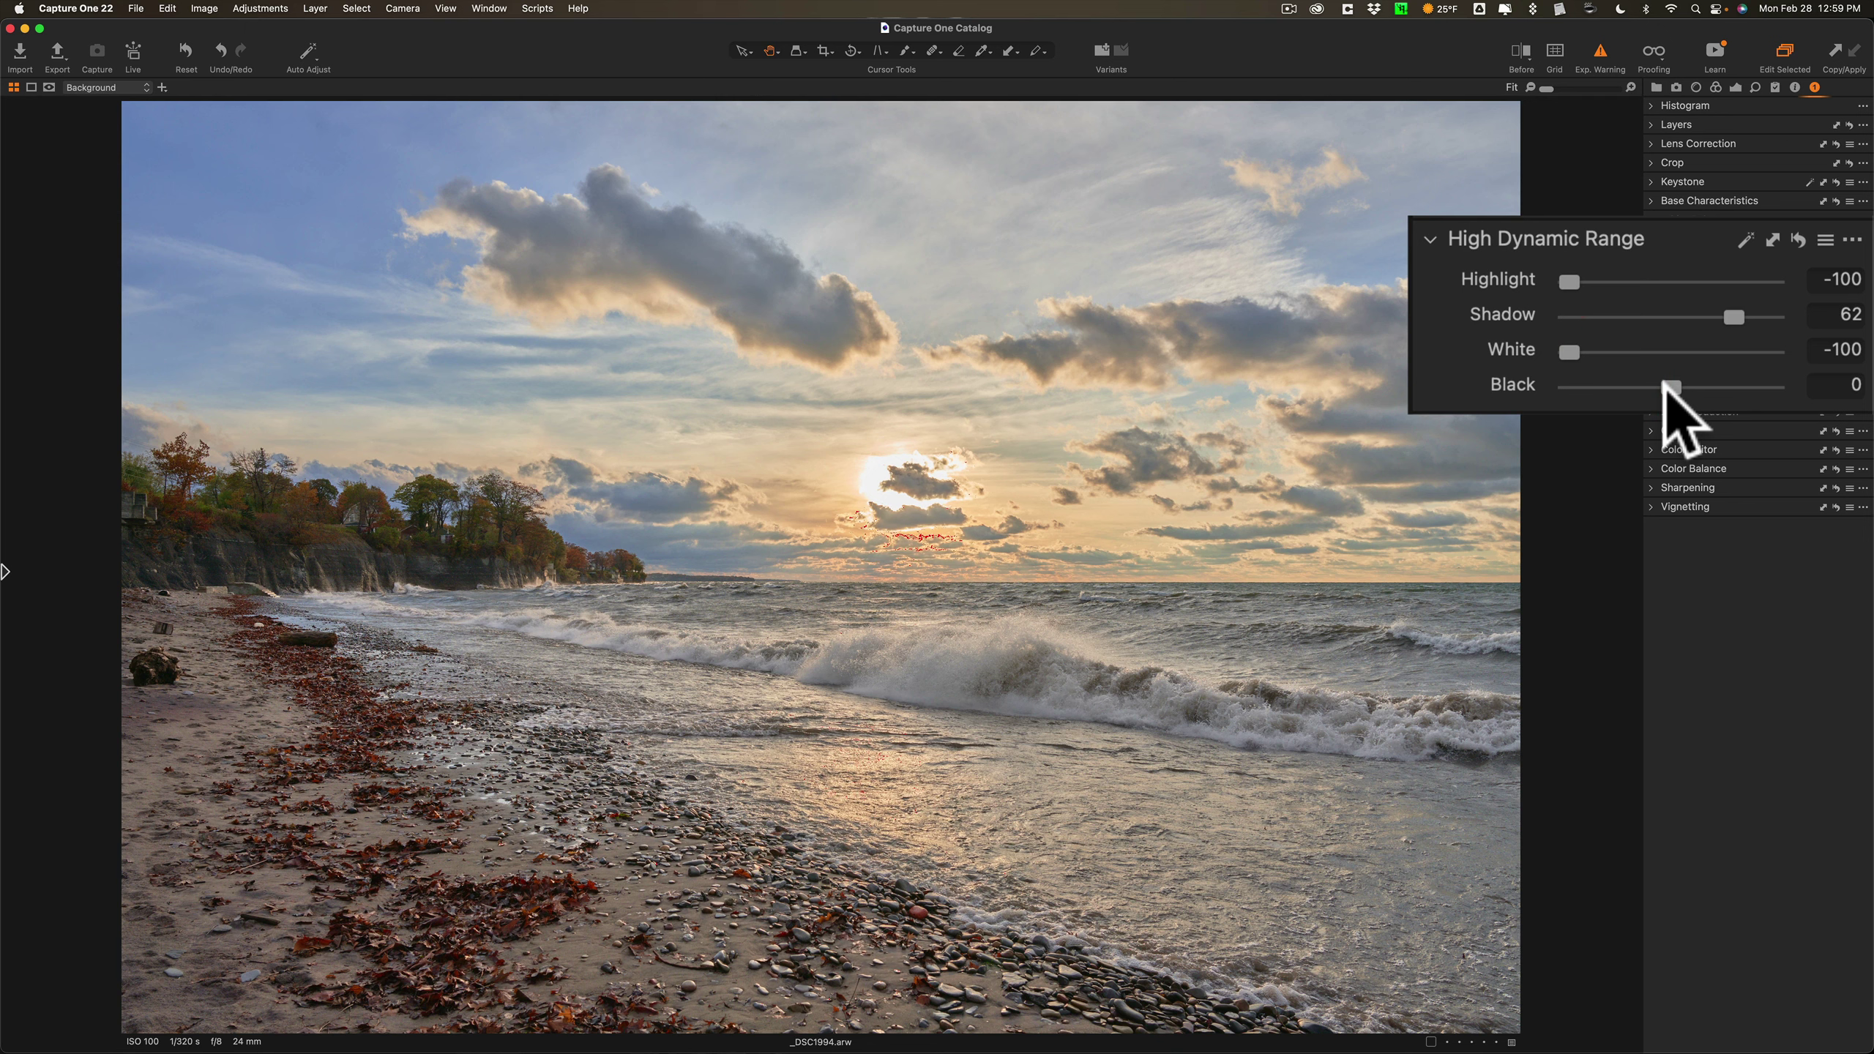
mouse_move(1665, 384)
mouse_down()
mouse_move(1538, 387)
mouse_move(1629, 390)
mouse_up()
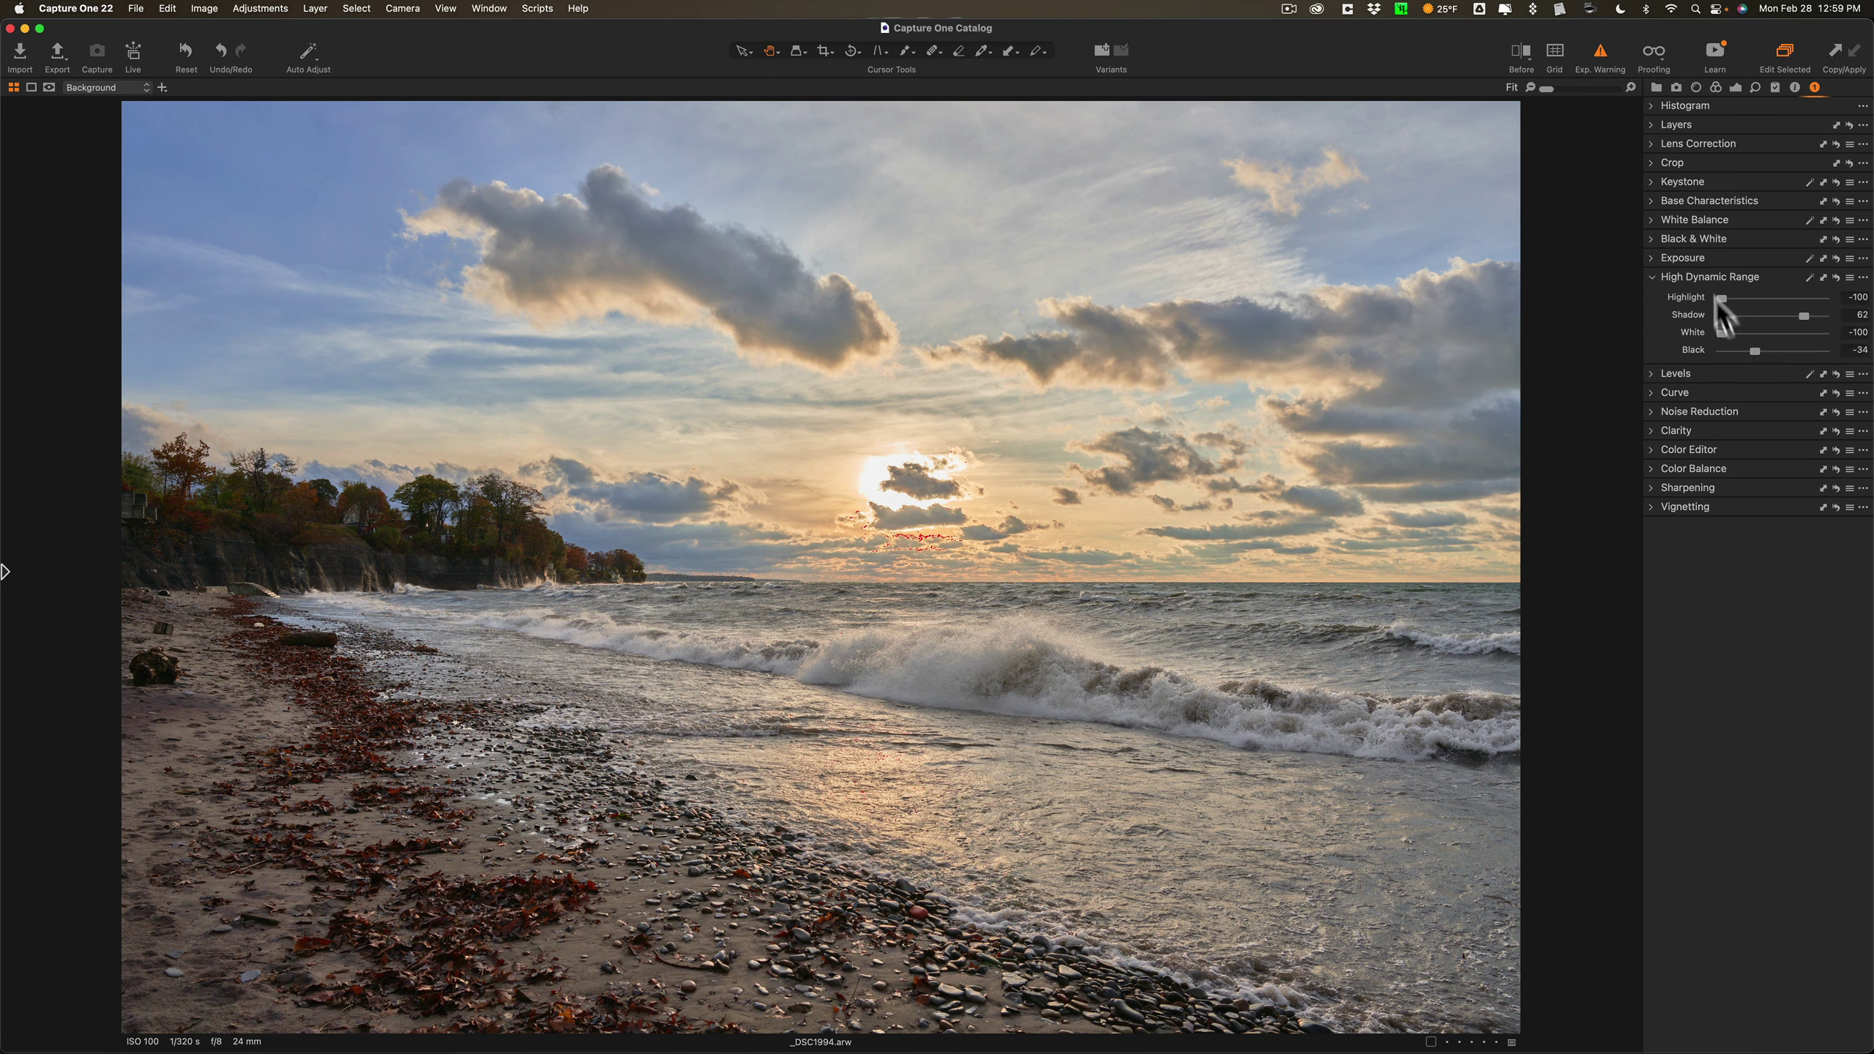
Toggle the Before view with Y to compare against the original, then collapse Exposure and HDR.
click(1693, 255)
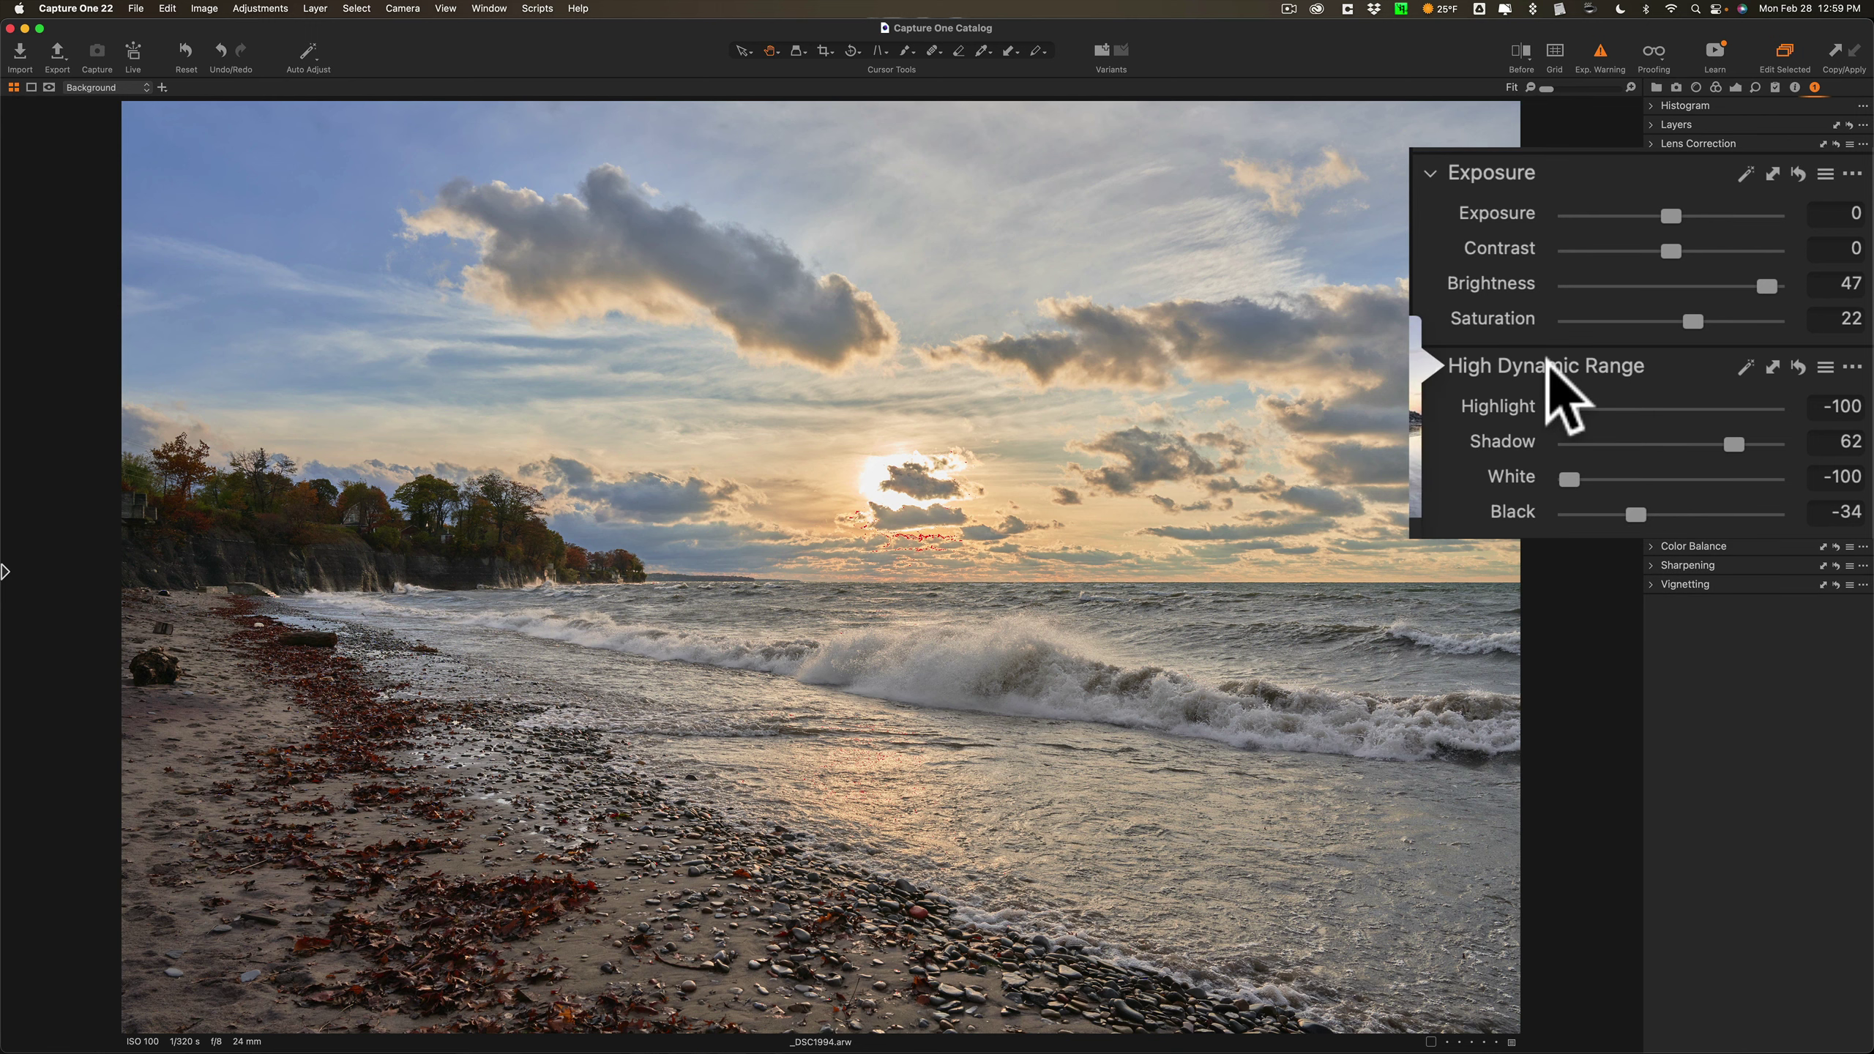
key(y)
key(y)
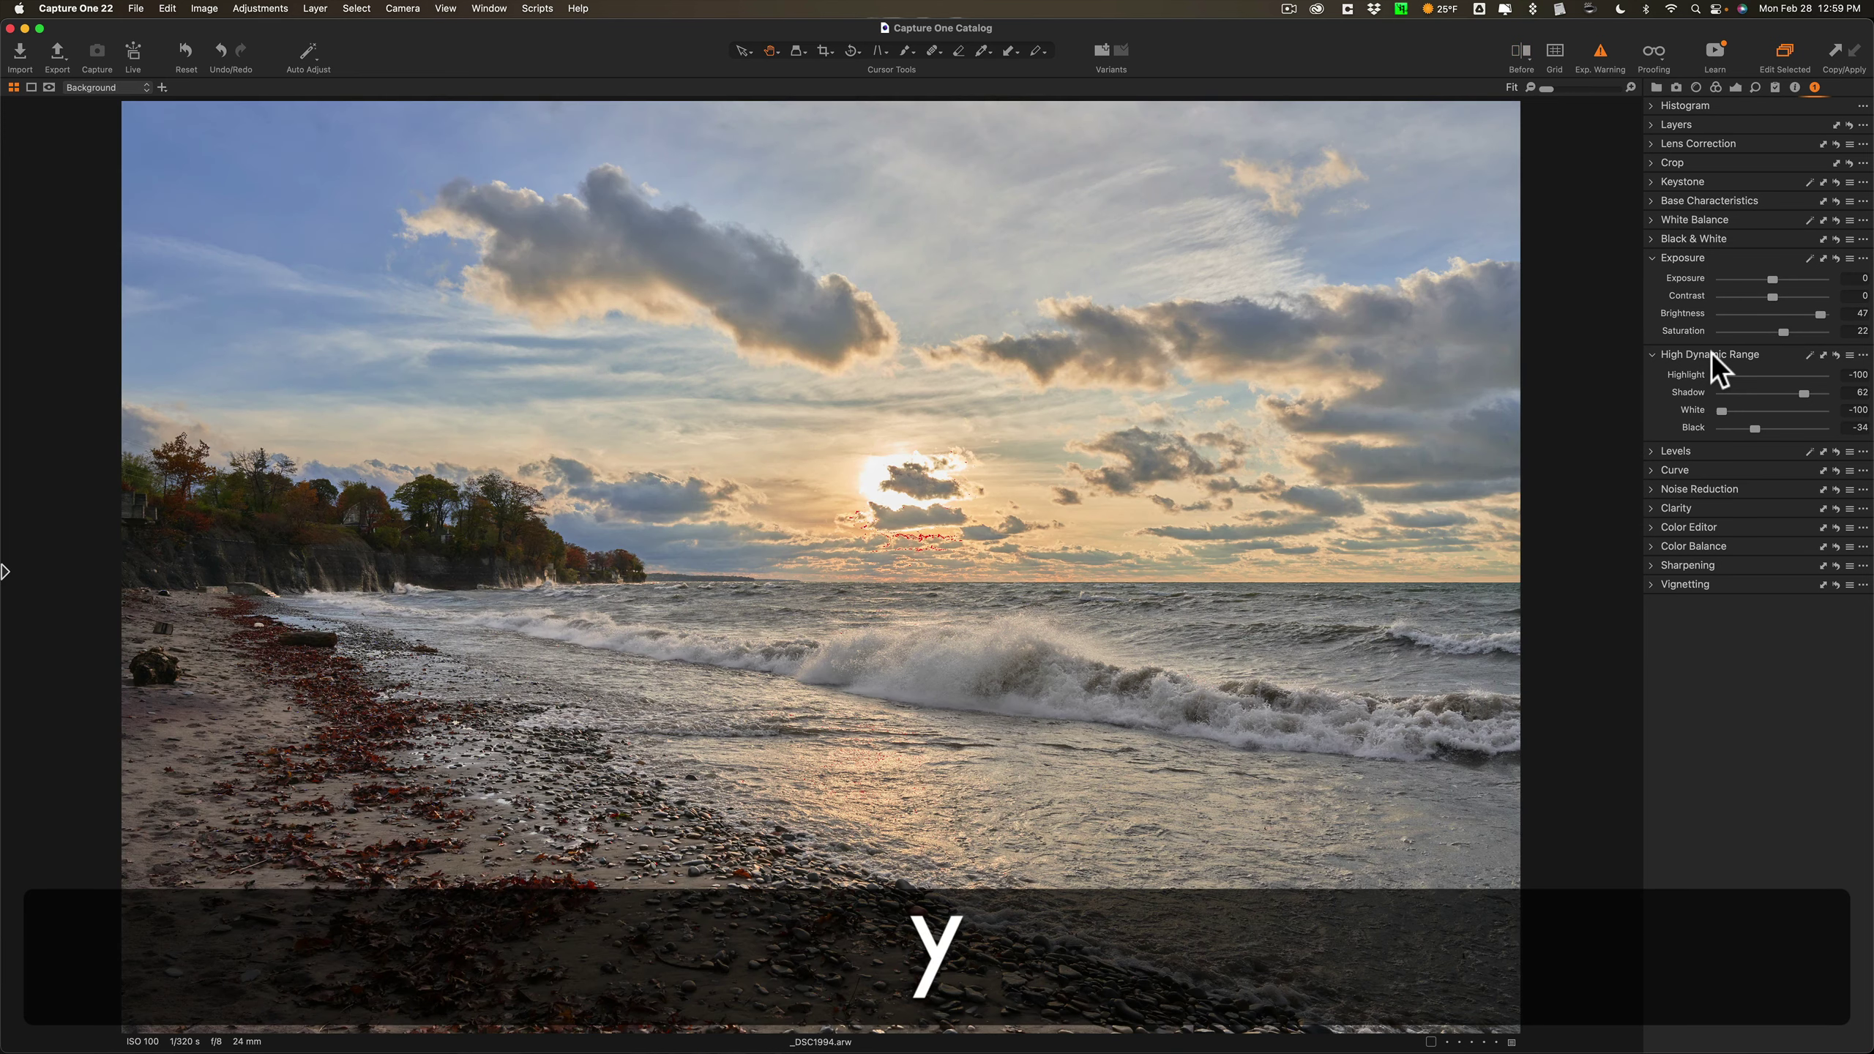
key(y)
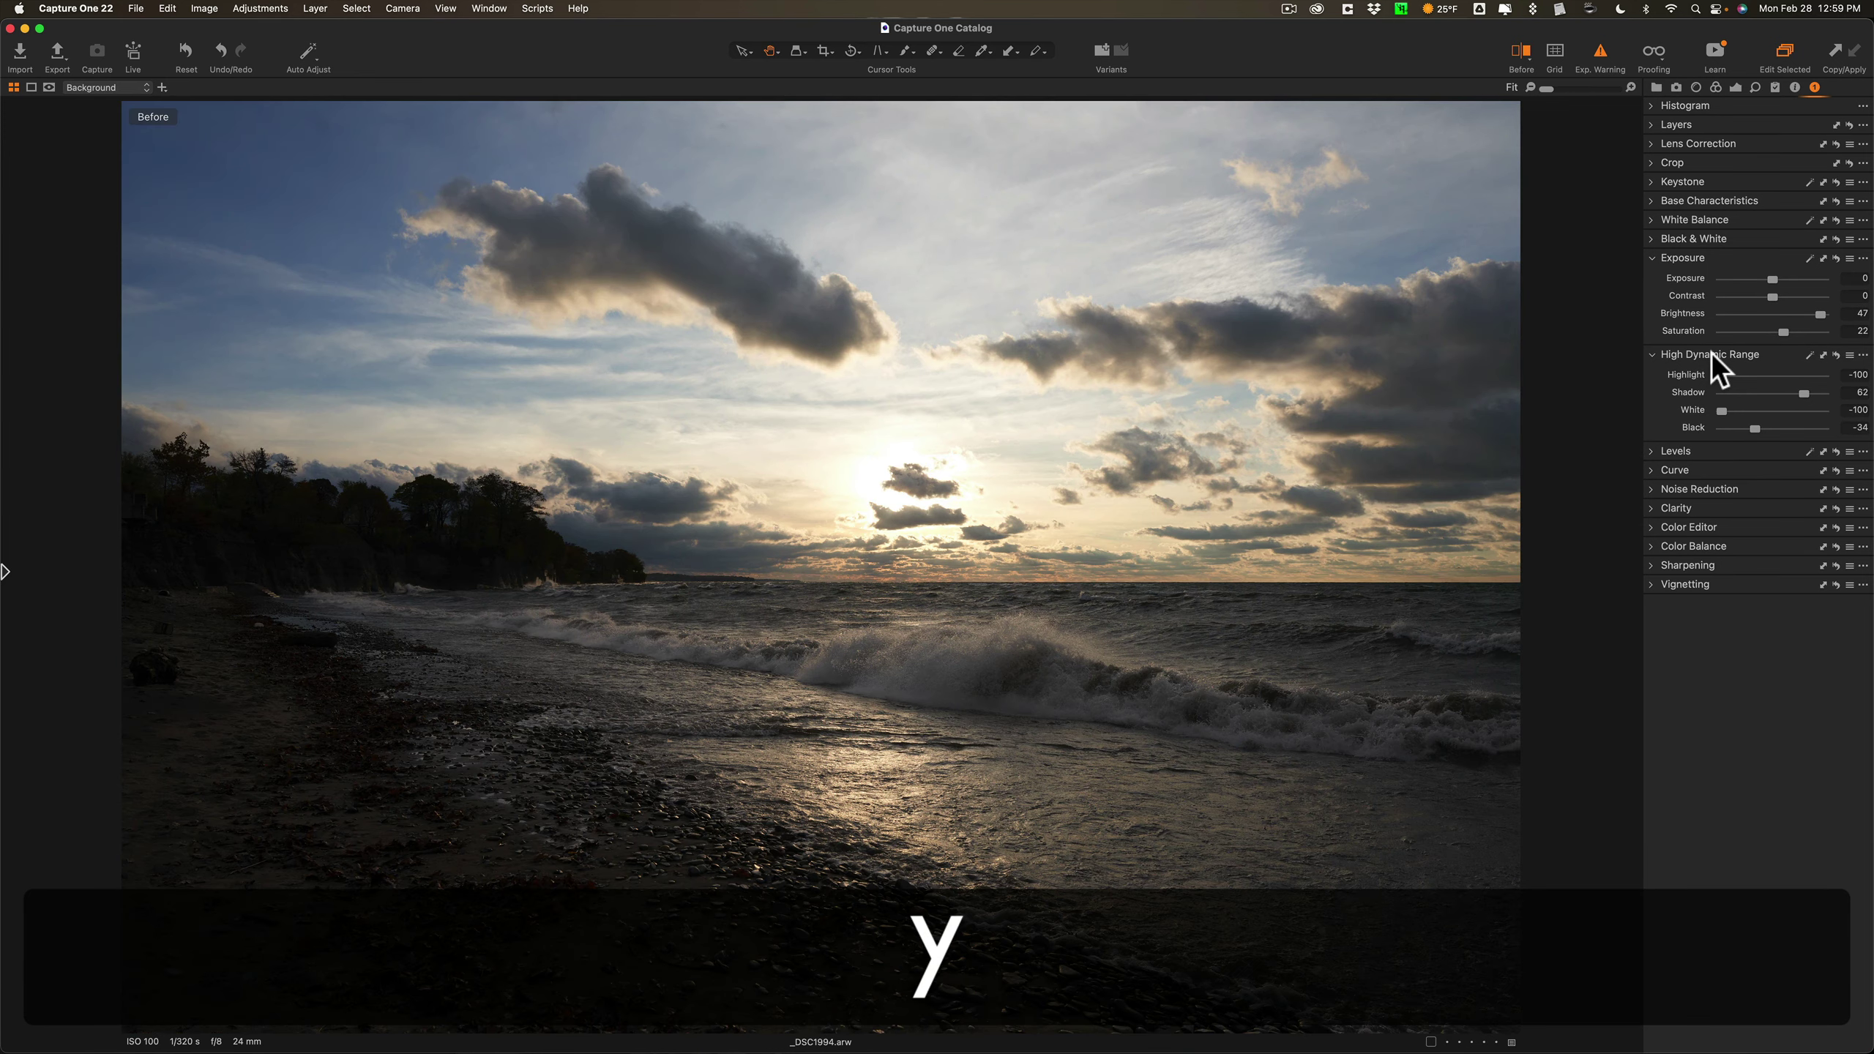
key(y)
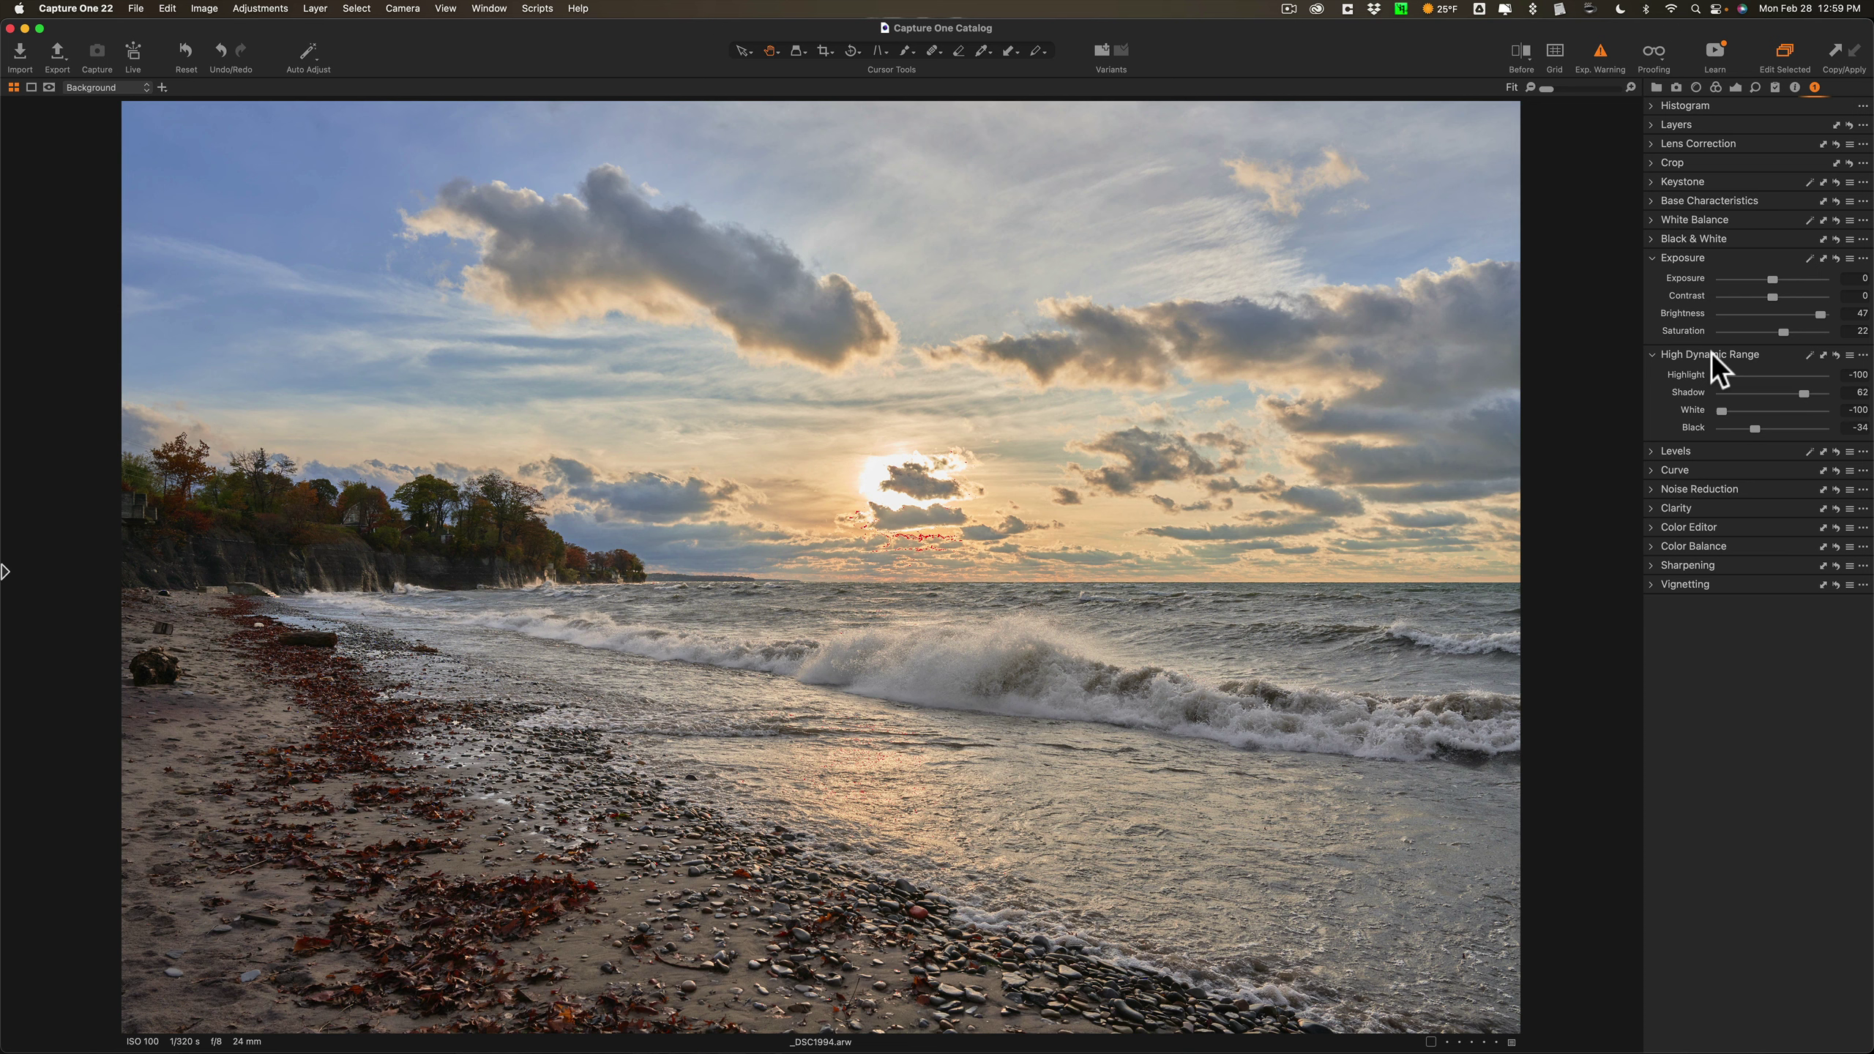
click(1651, 354)
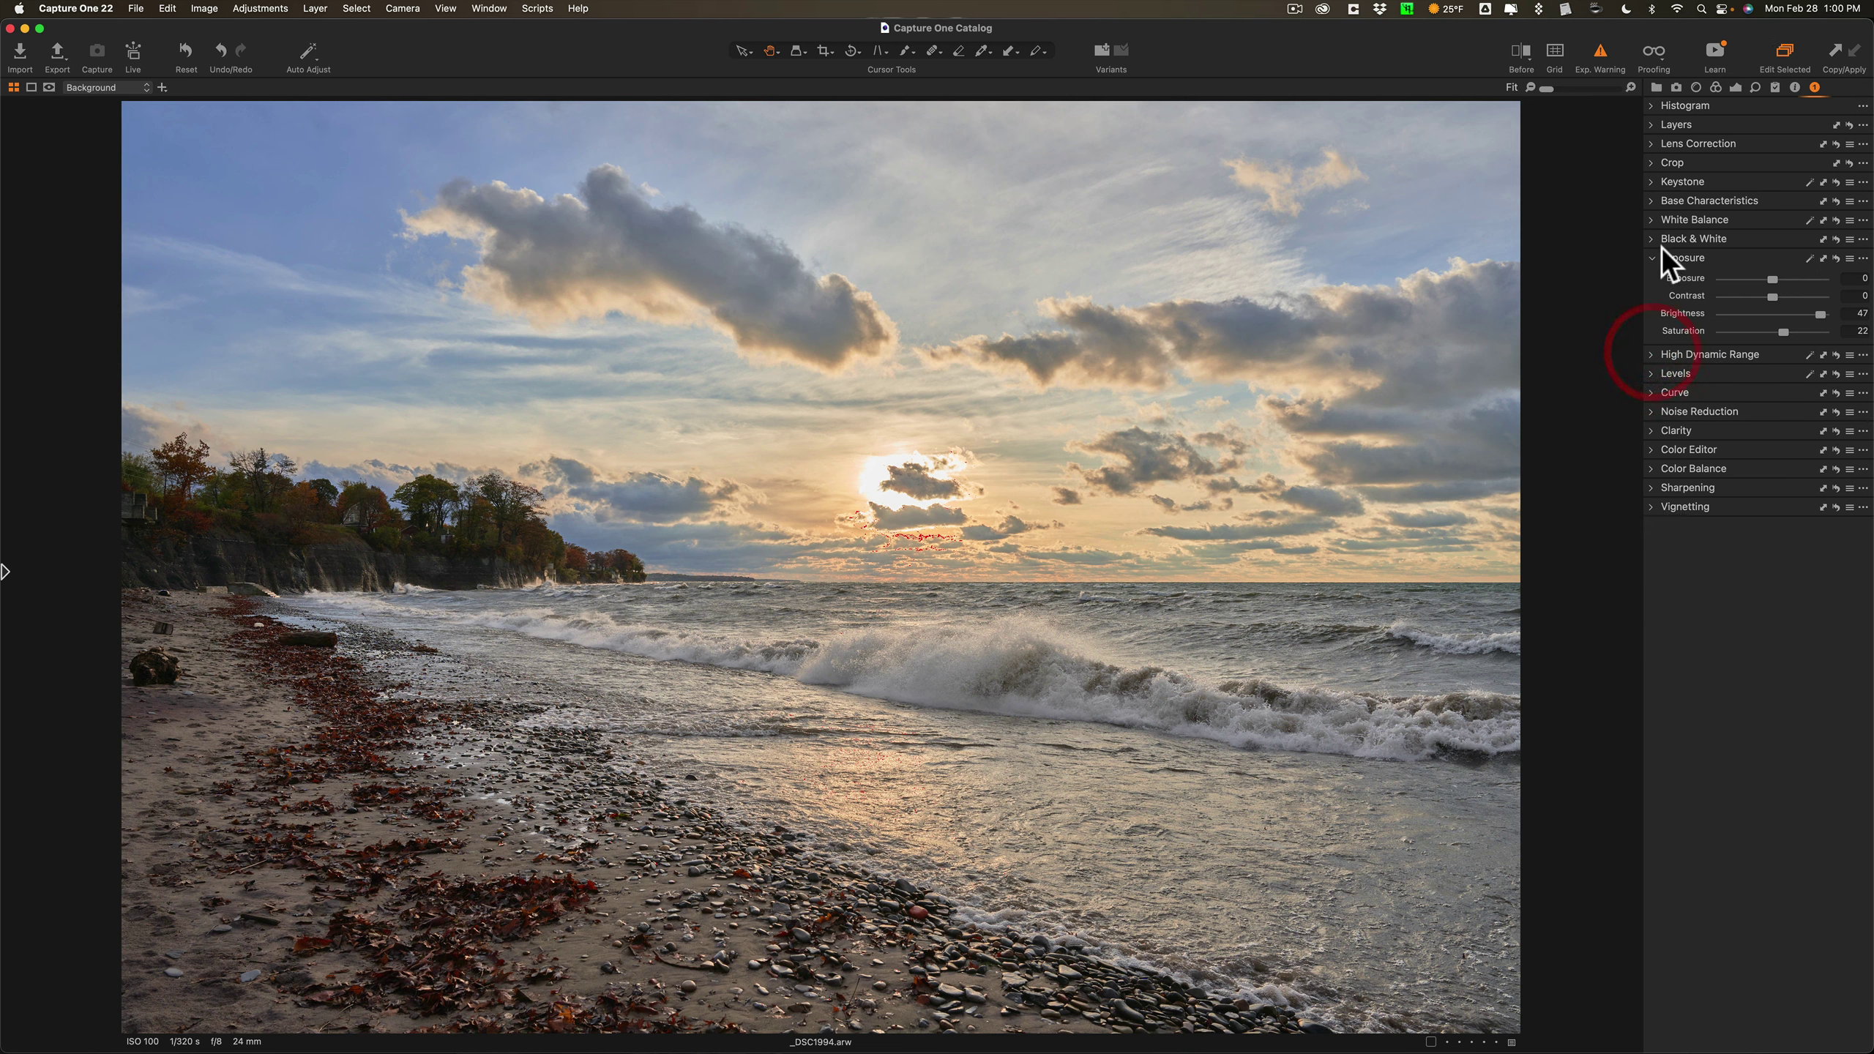
click(1653, 258)
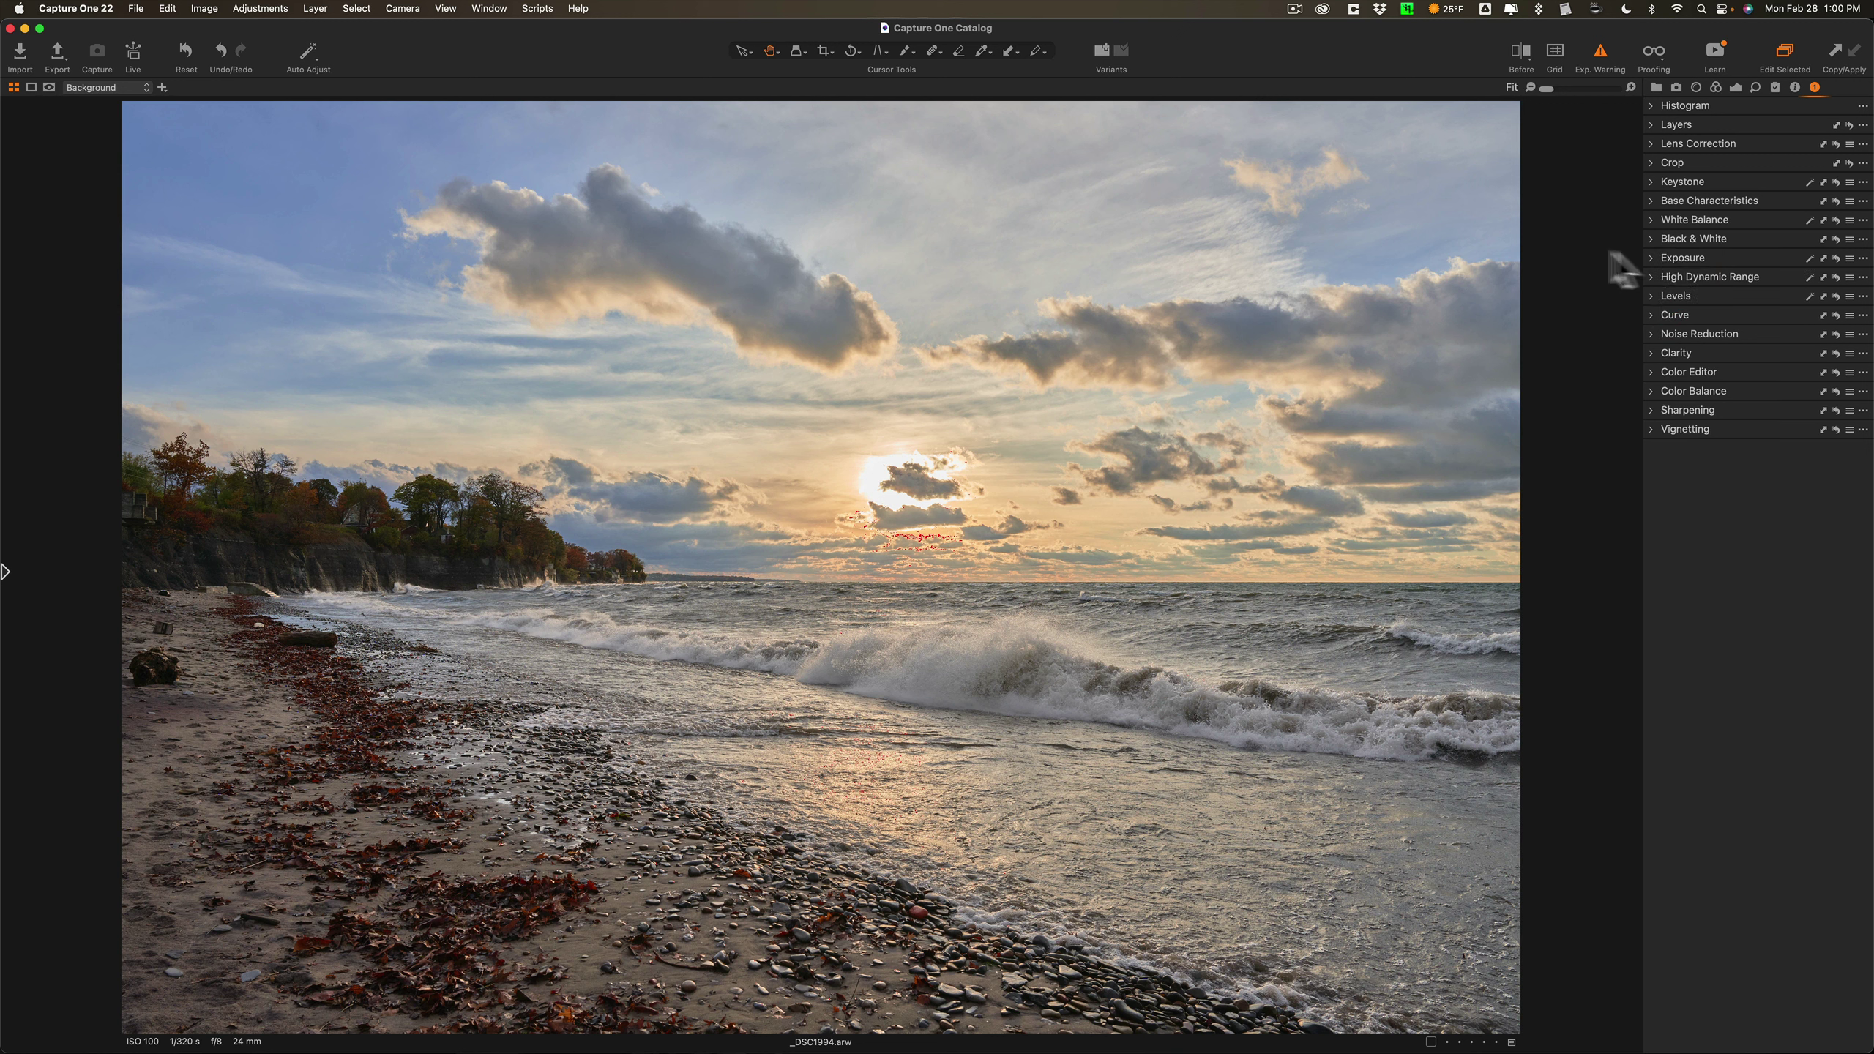
Set the Levels endpoints to 6 and 253, checking clipping with Exp. Warning.
click(1601, 54)
click(1651, 295)
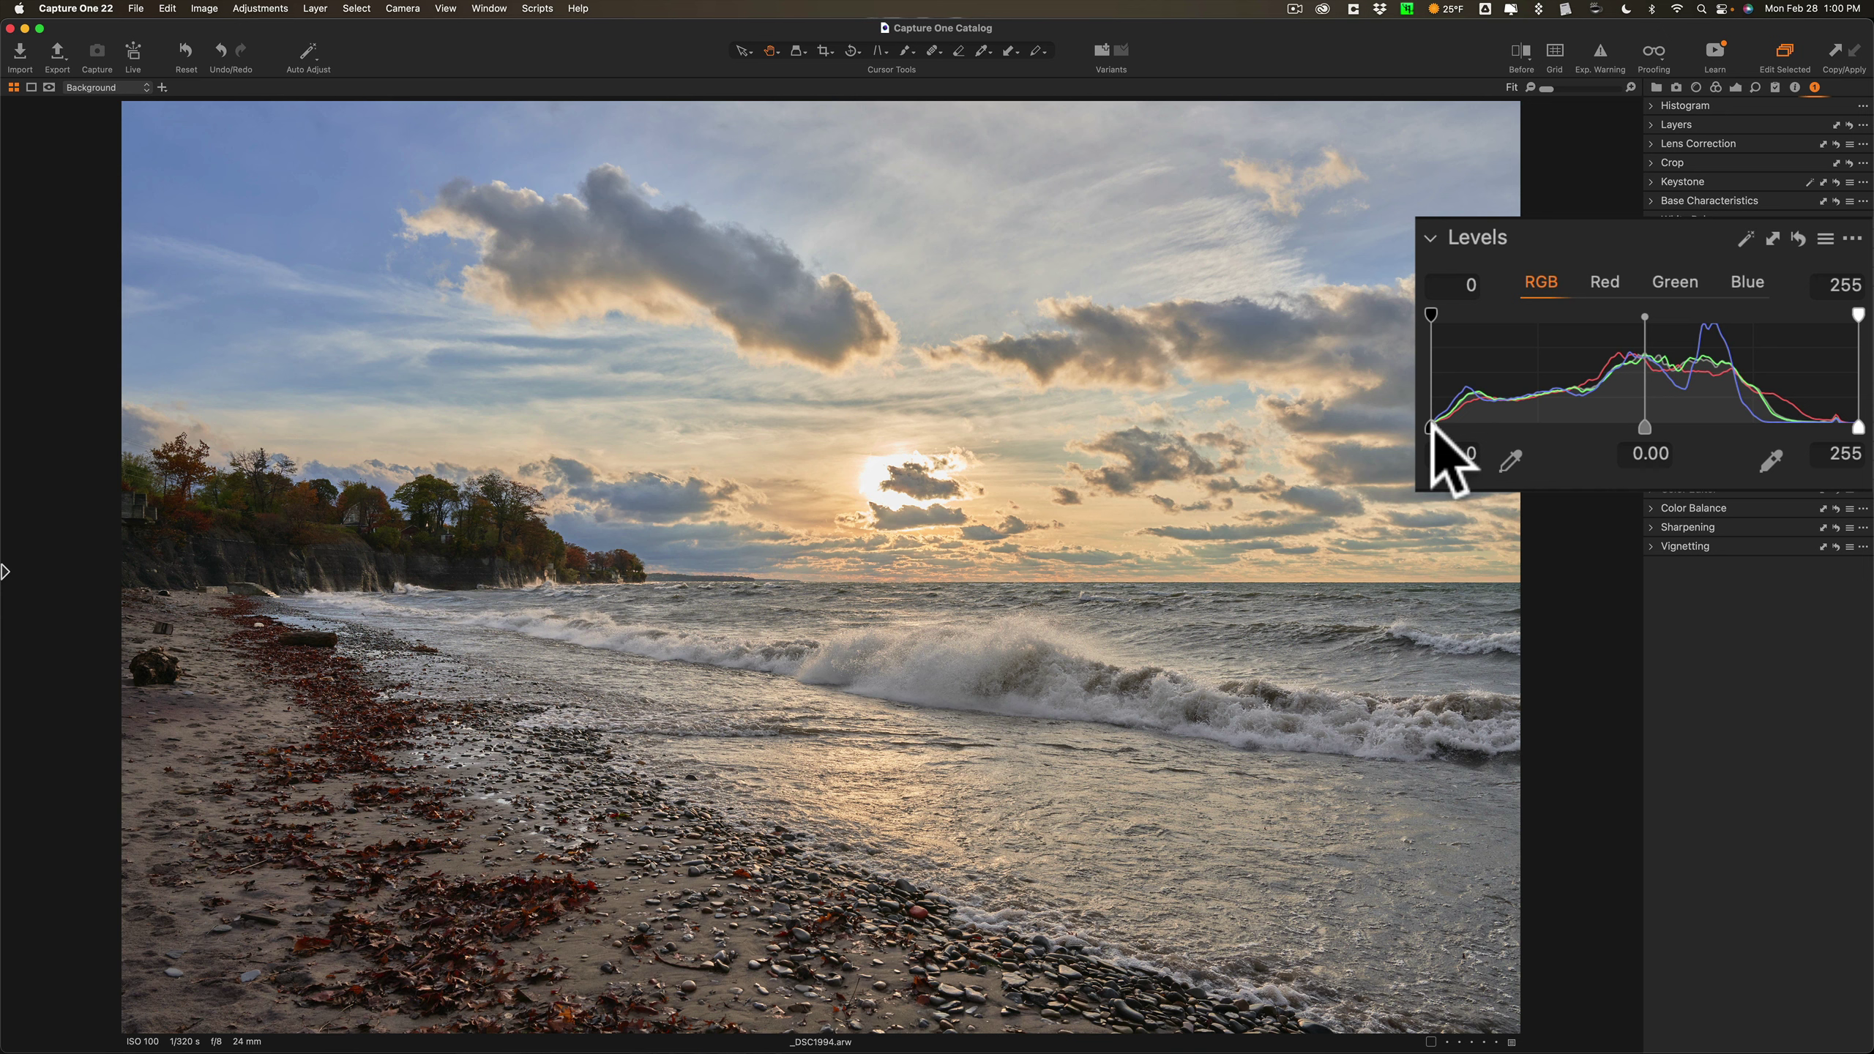
mouse_move(1431, 426)
mouse_down()
mouse_move(1469, 427)
mouse_move(1442, 430)
mouse_up()
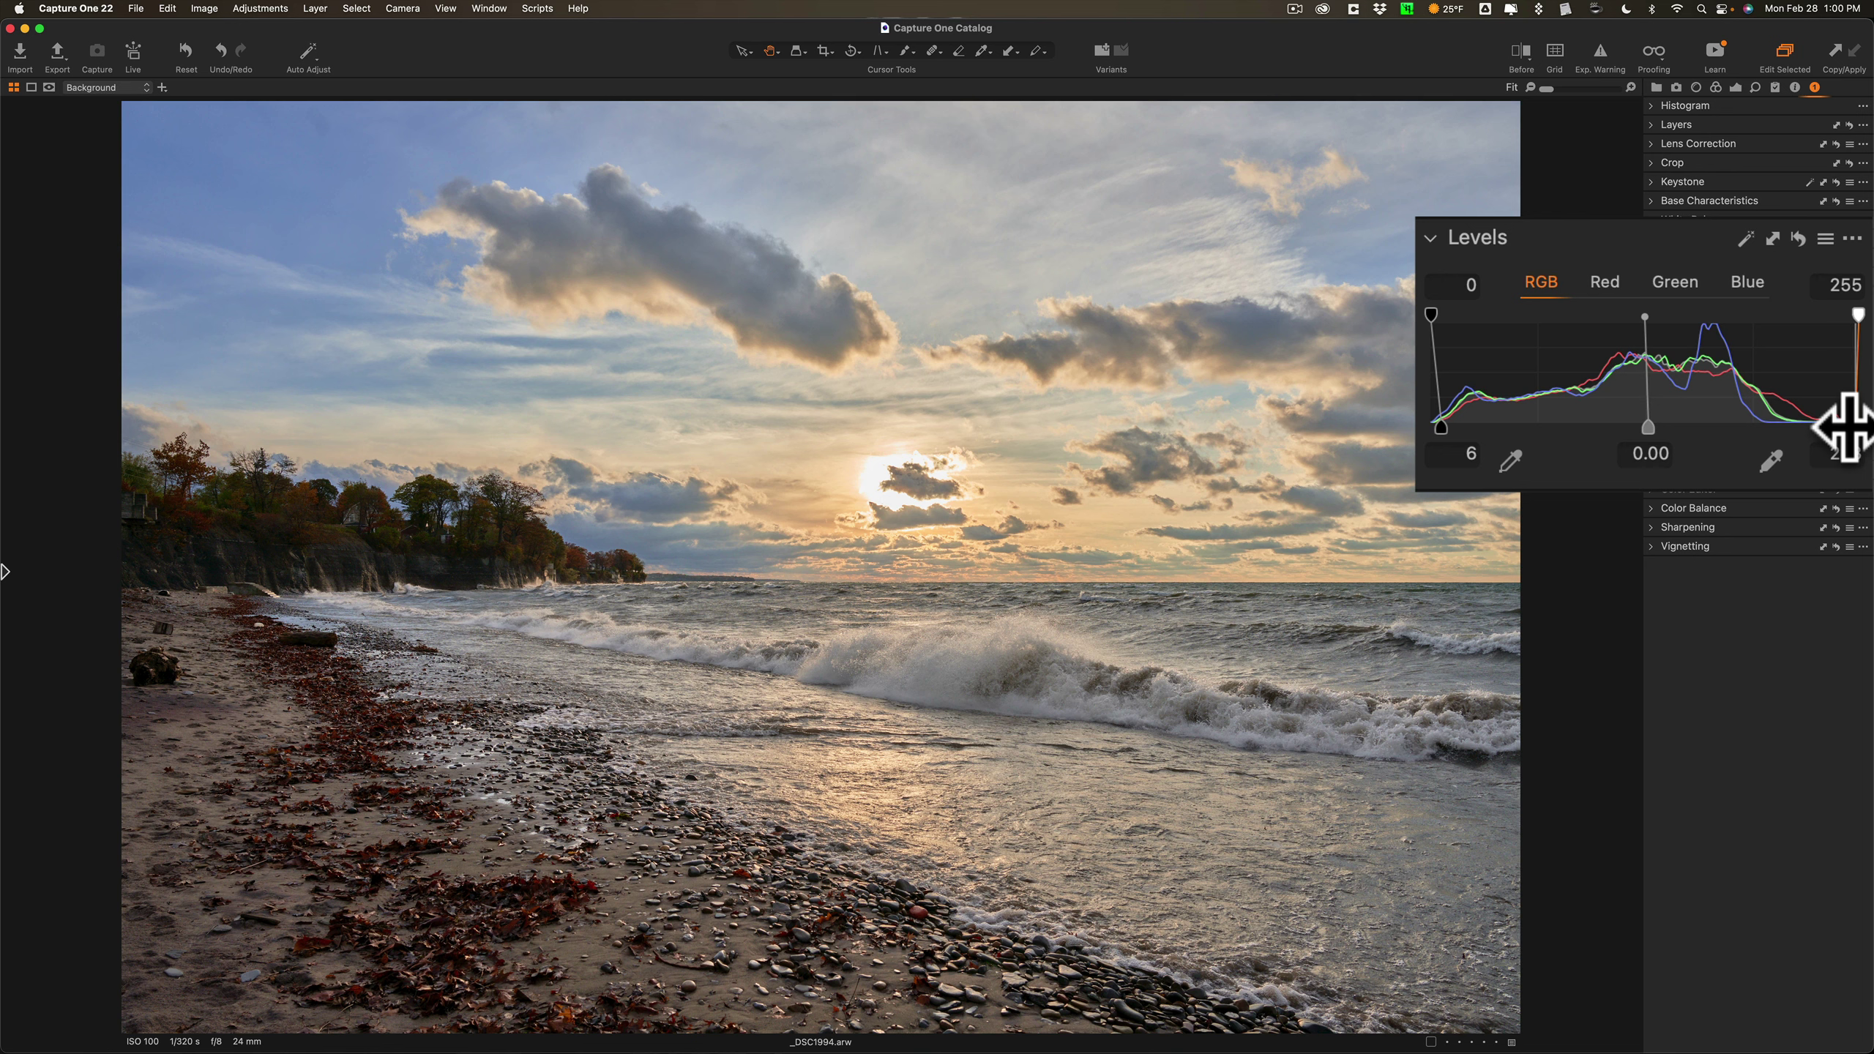
click(1845, 430)
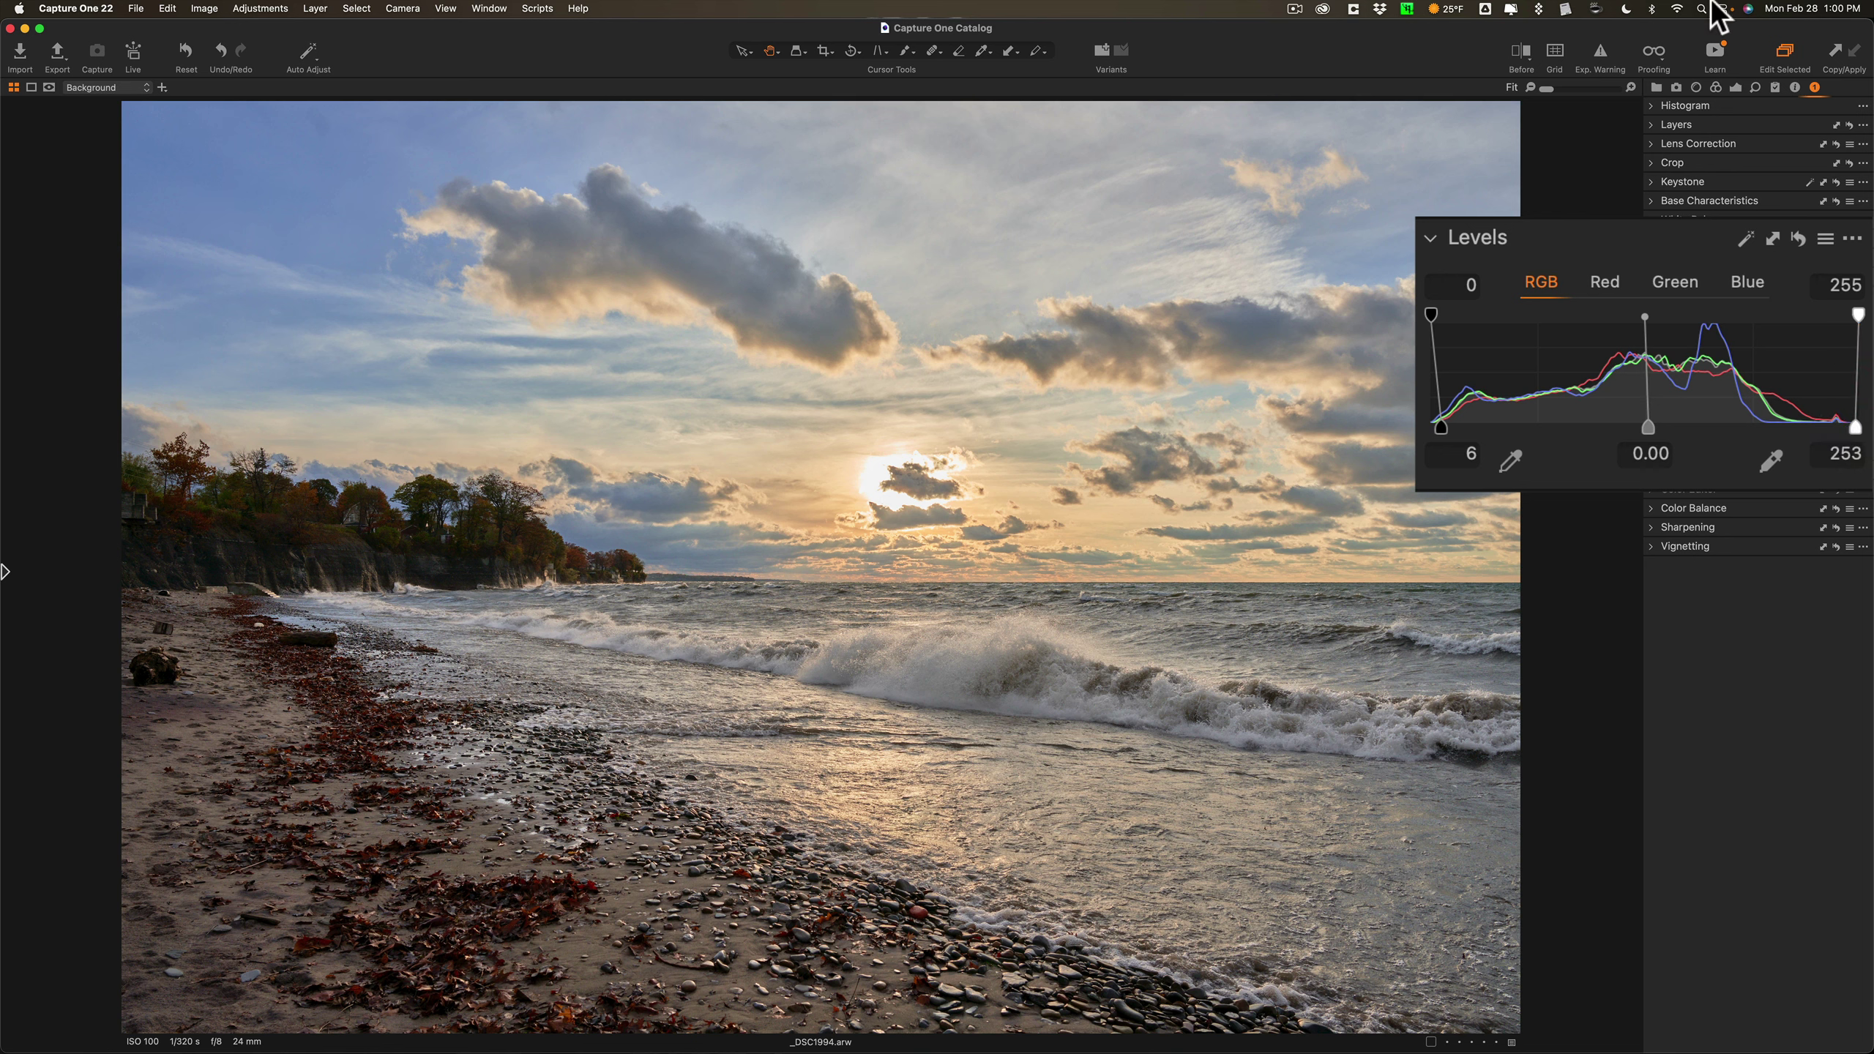
click(1599, 50)
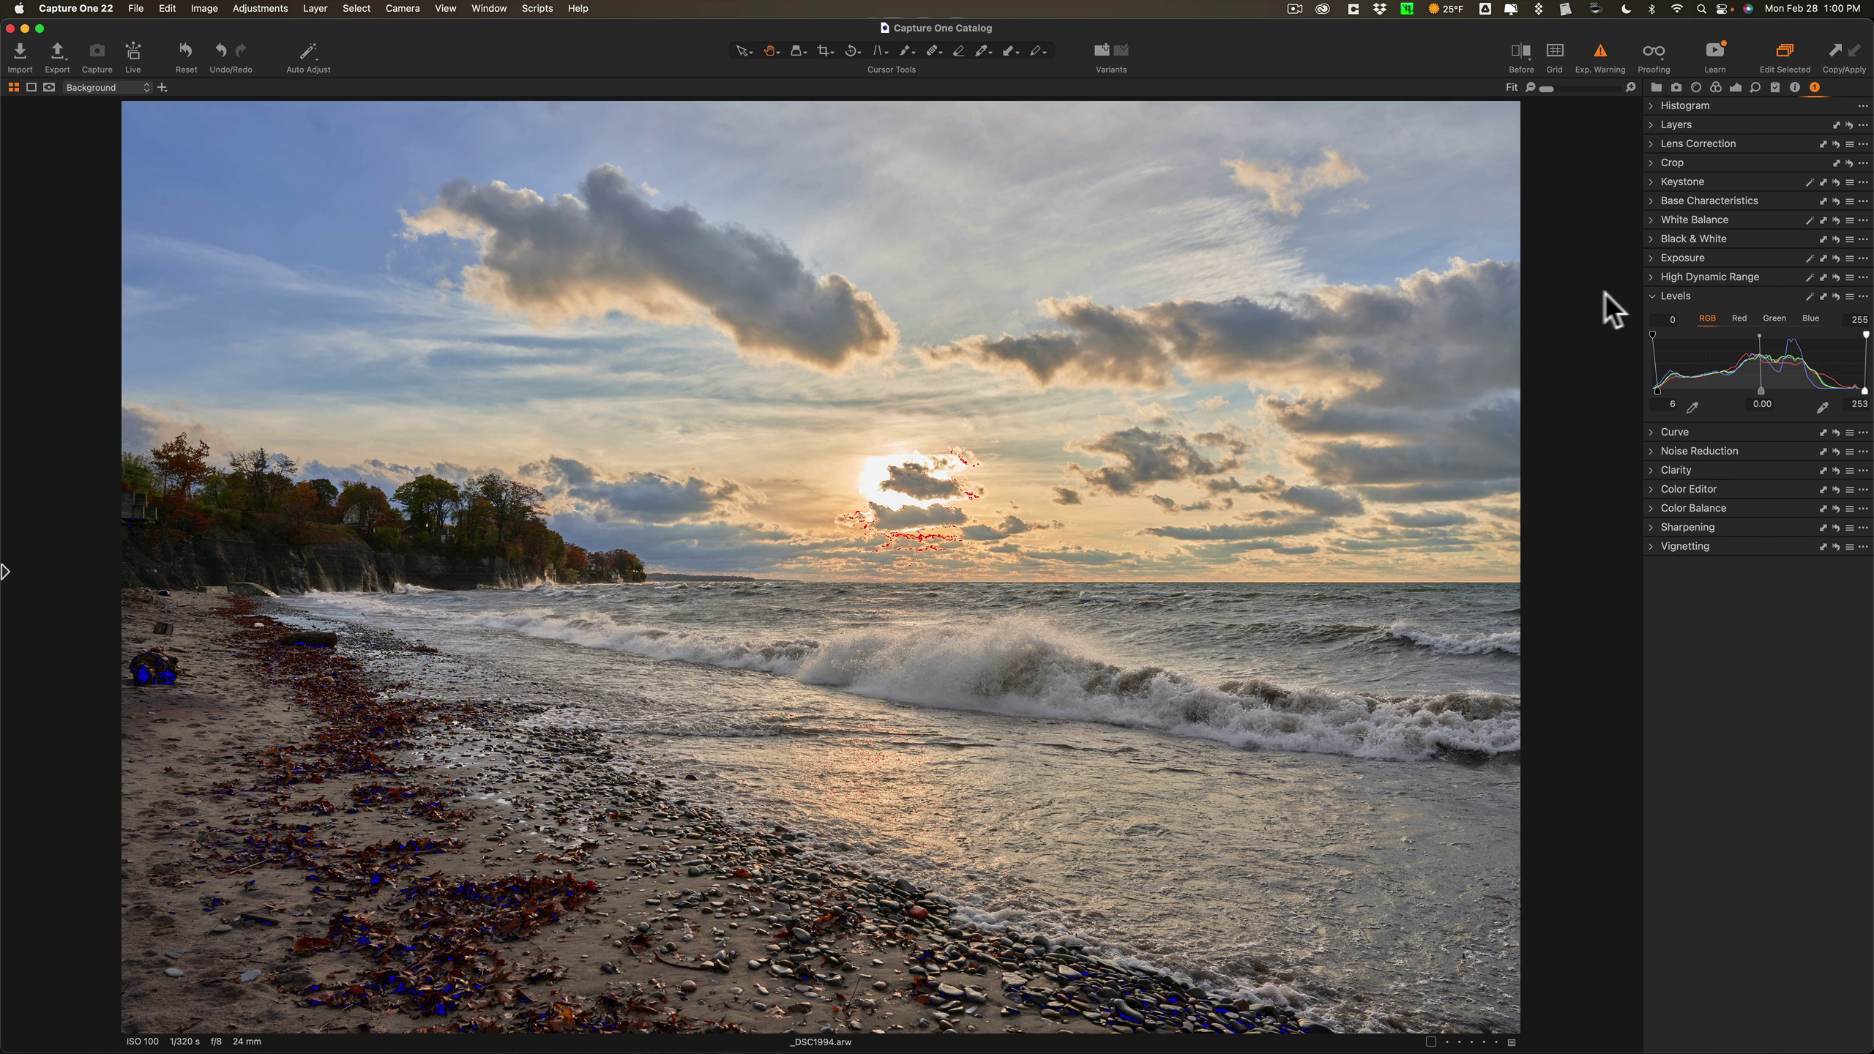
click(1599, 58)
click(1654, 295)
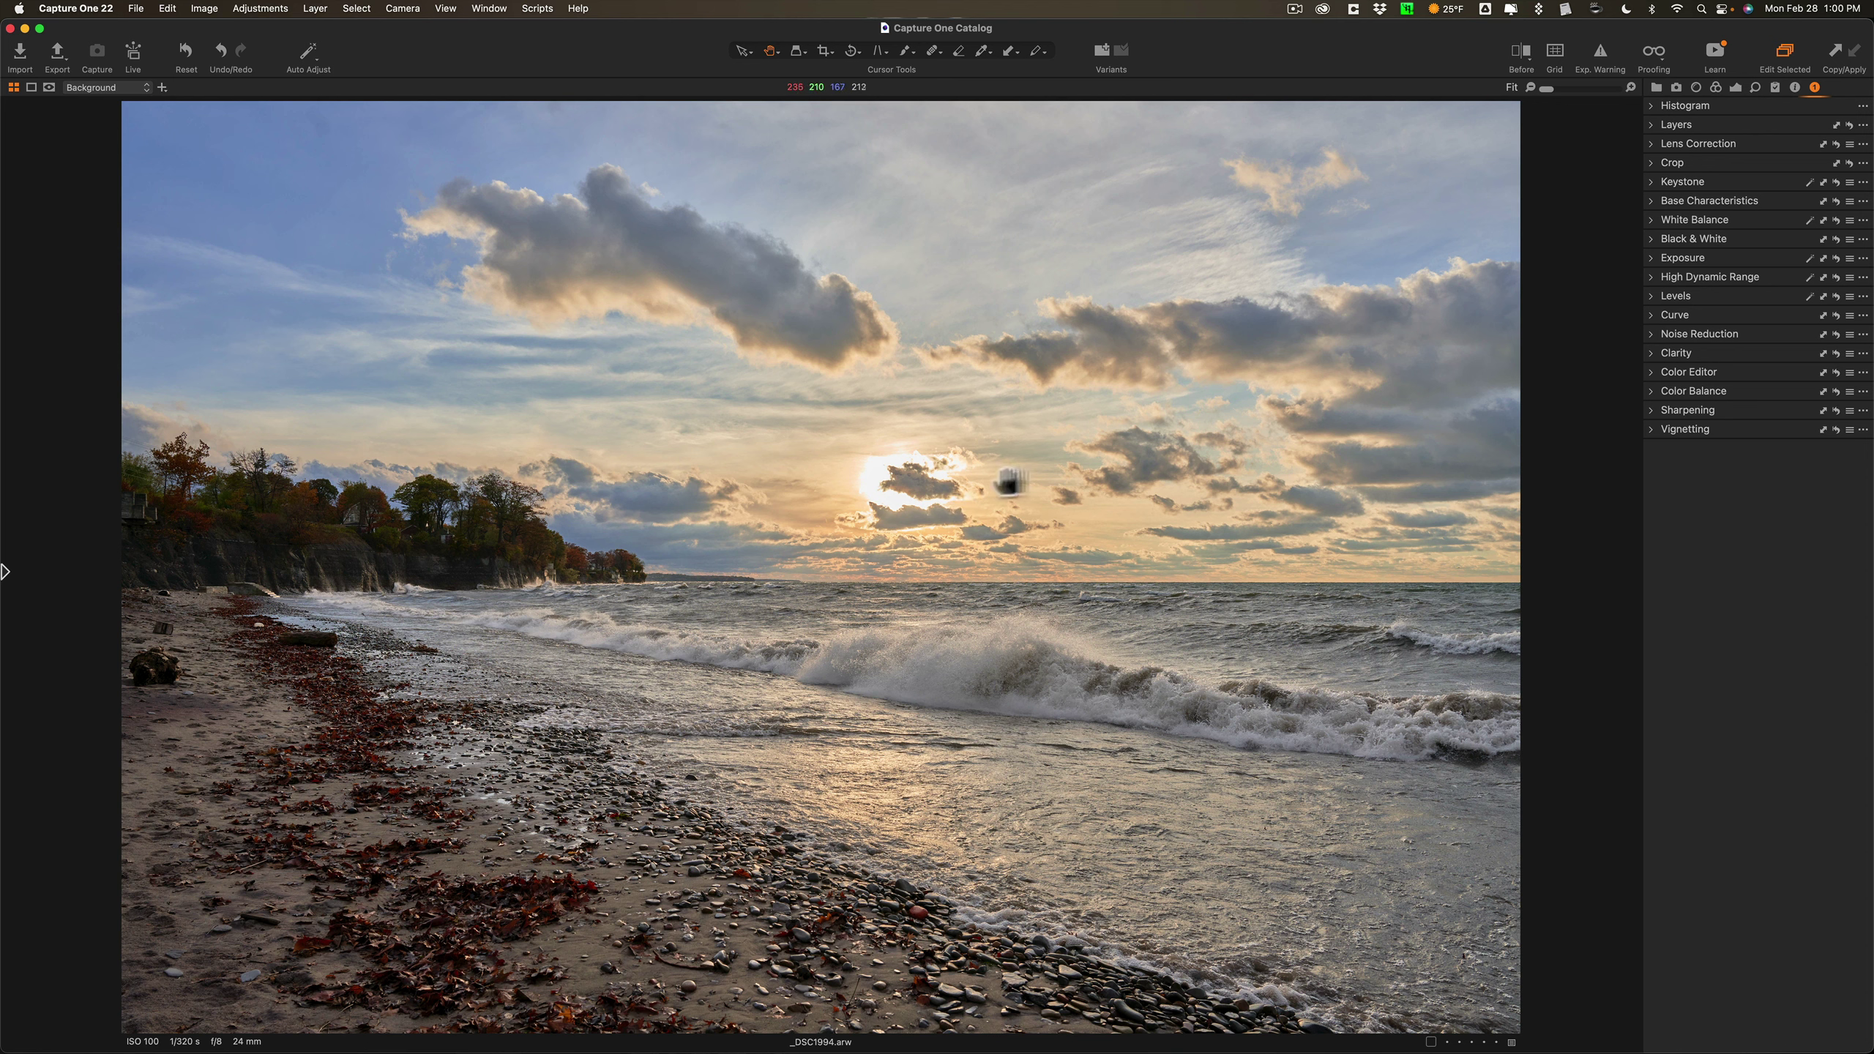
click(1650, 314)
click(1009, 337)
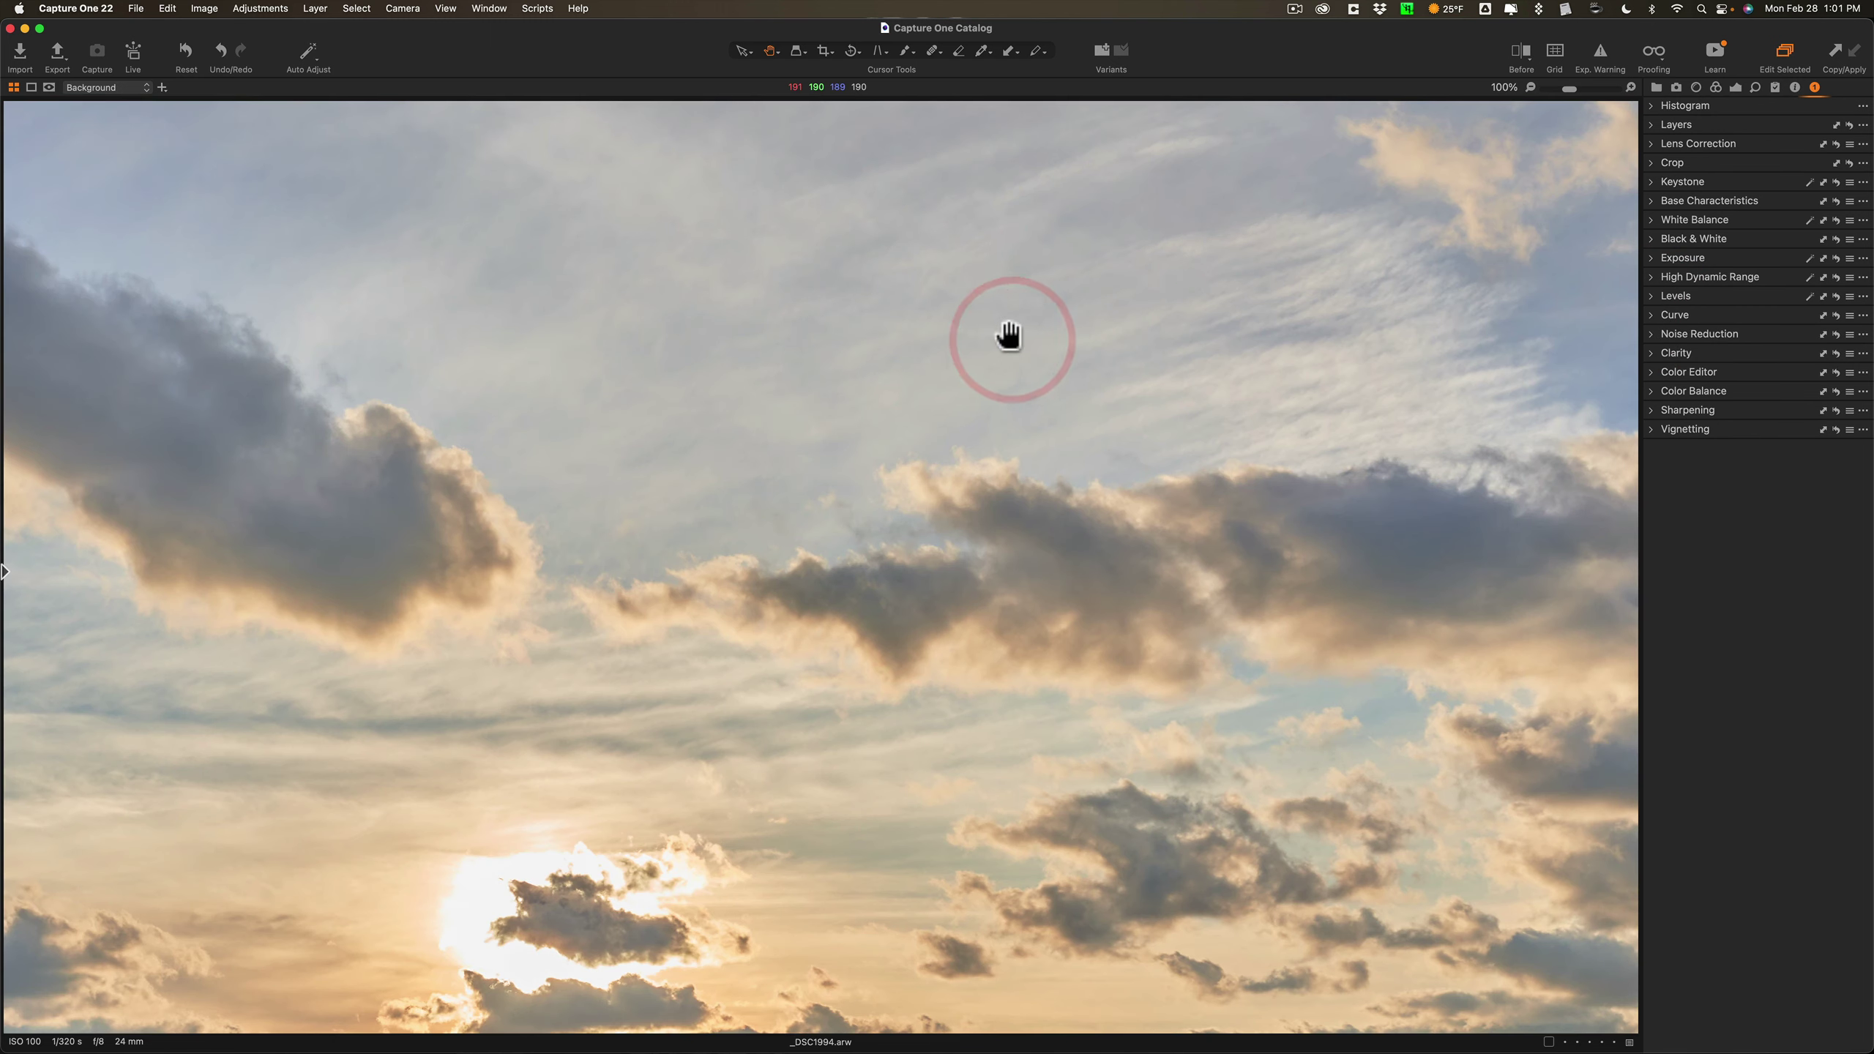
click(1009, 337)
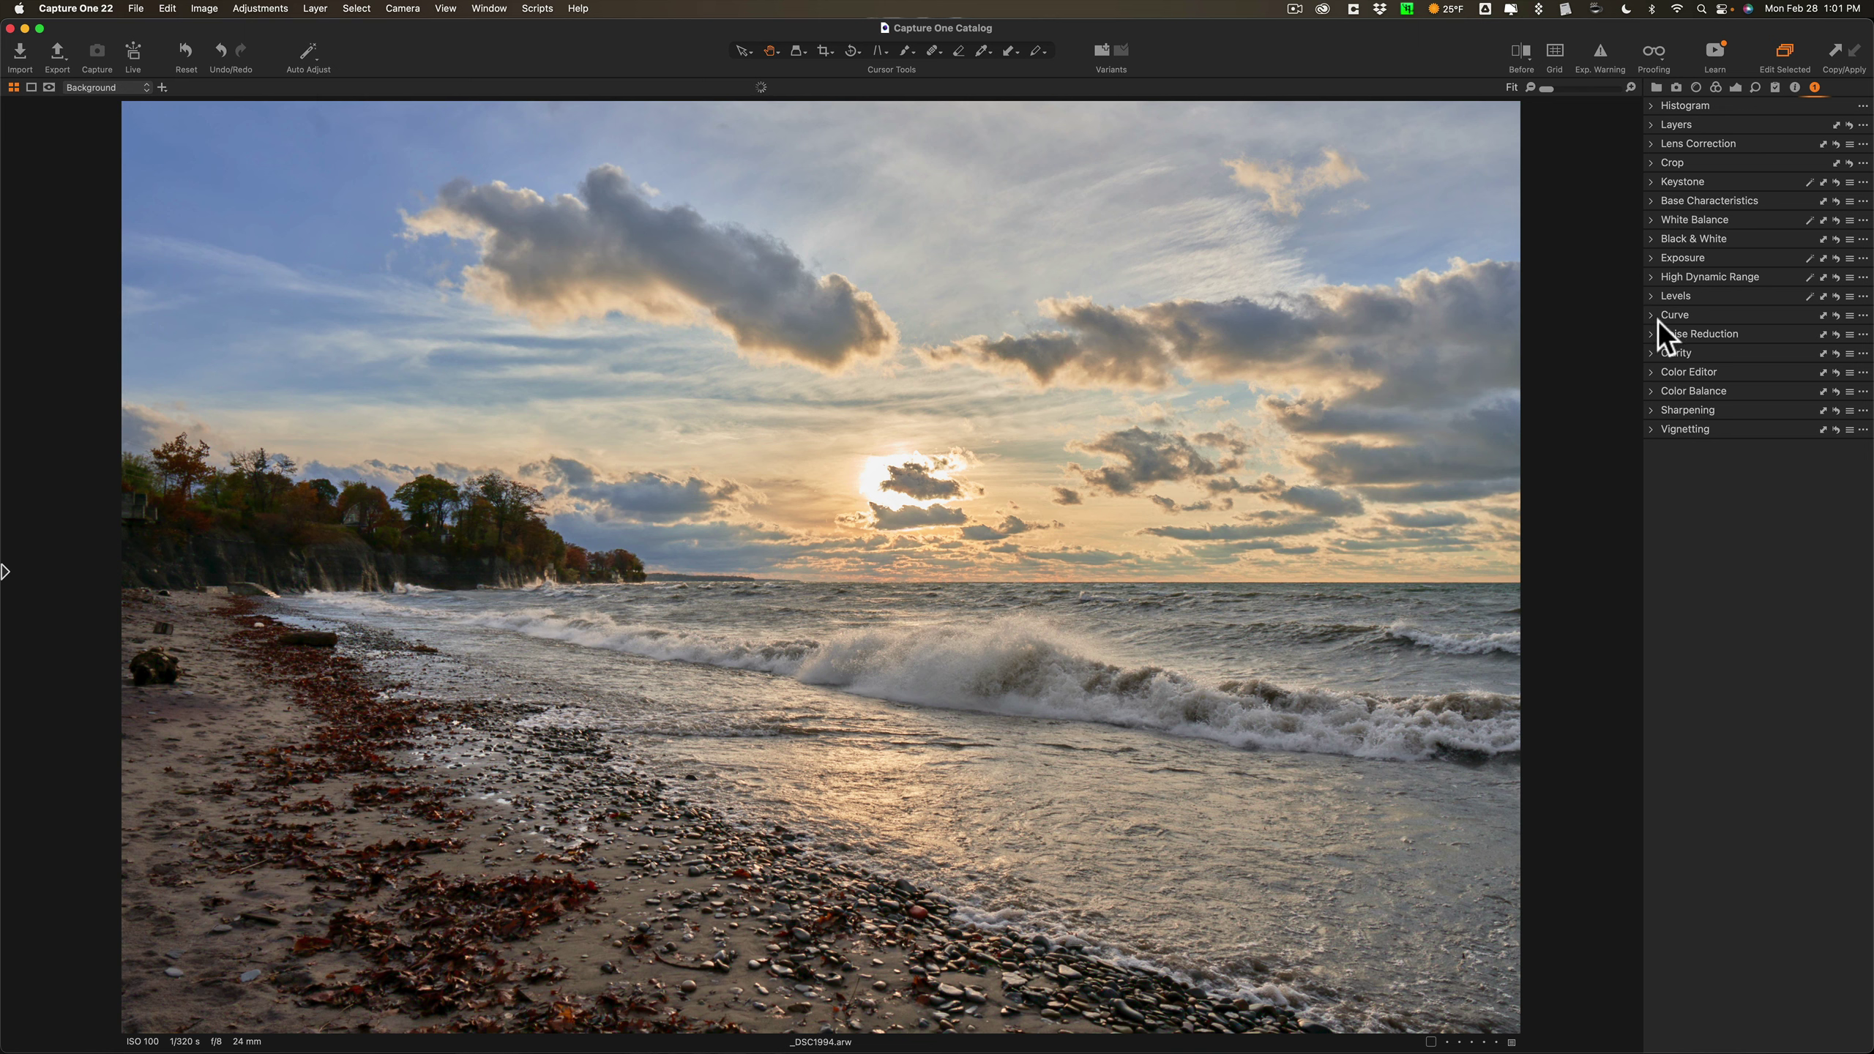
Set Clarity to 19 and Structure to 18 in the Clarity tool.
click(1651, 352)
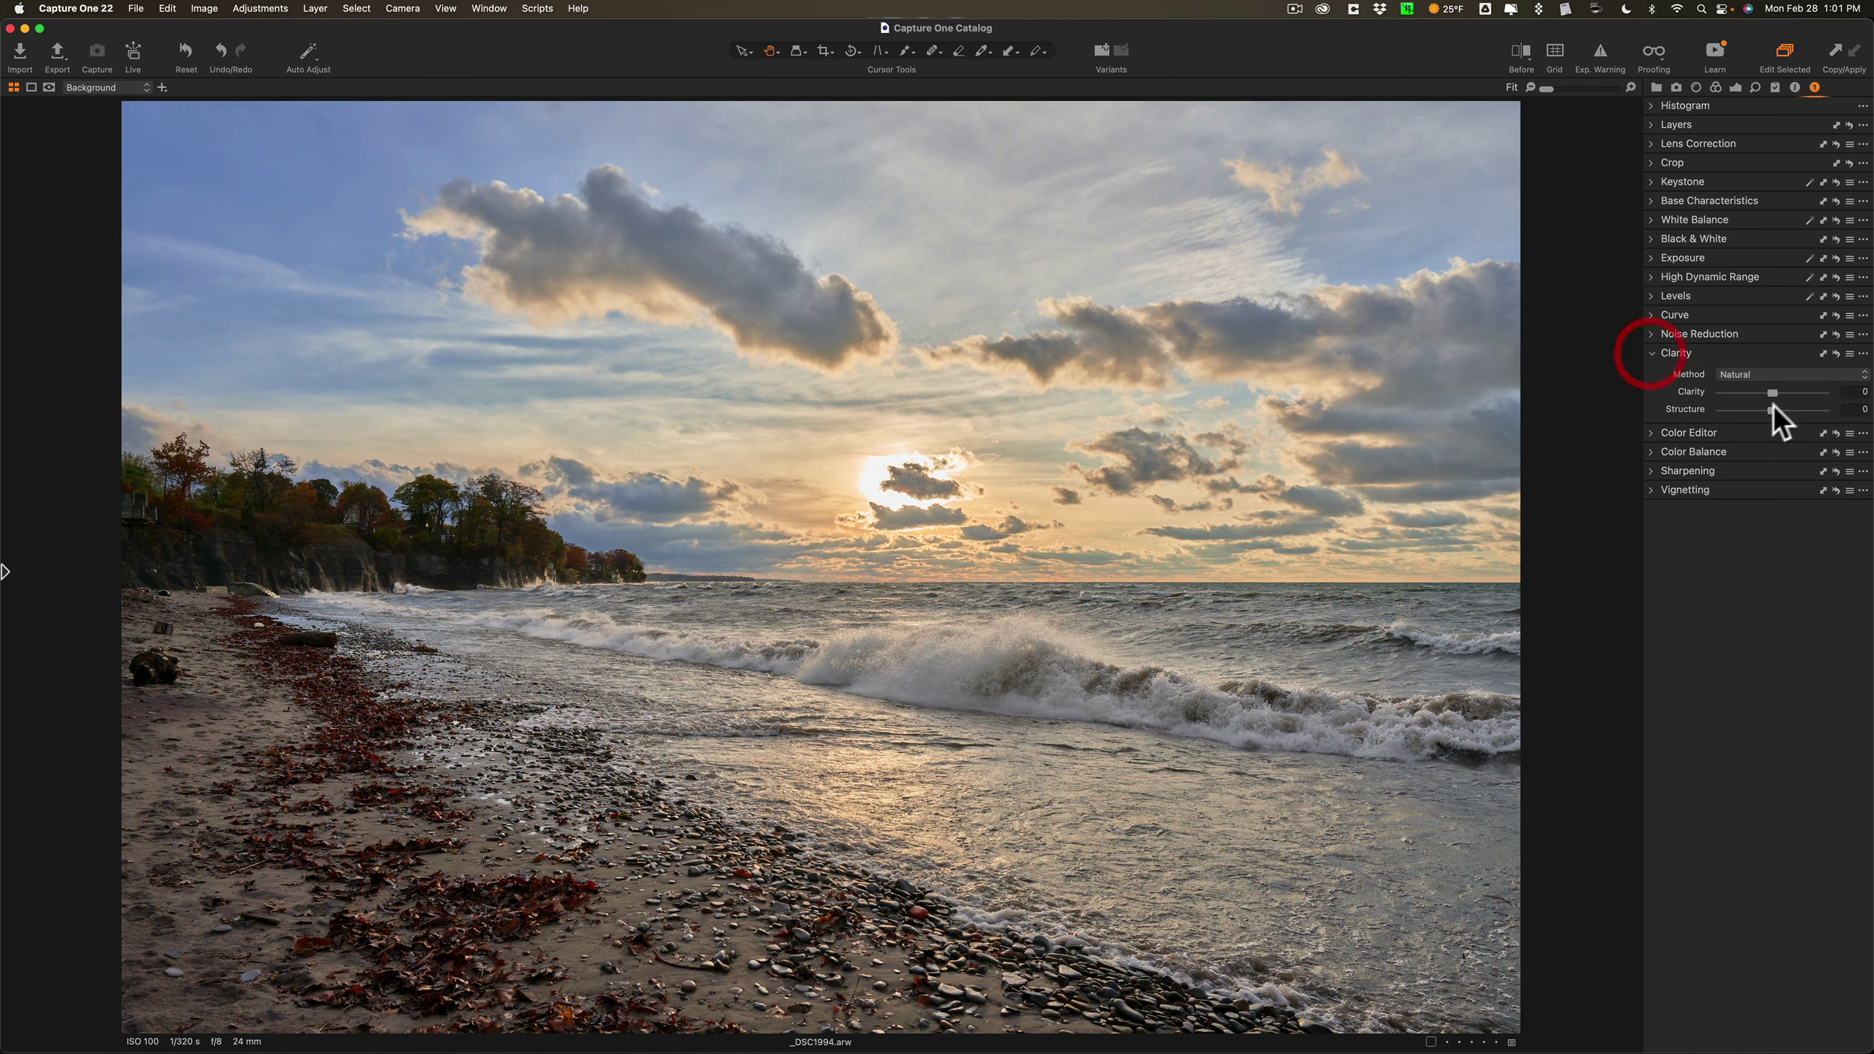
drag(1684, 399, 1690, 433)
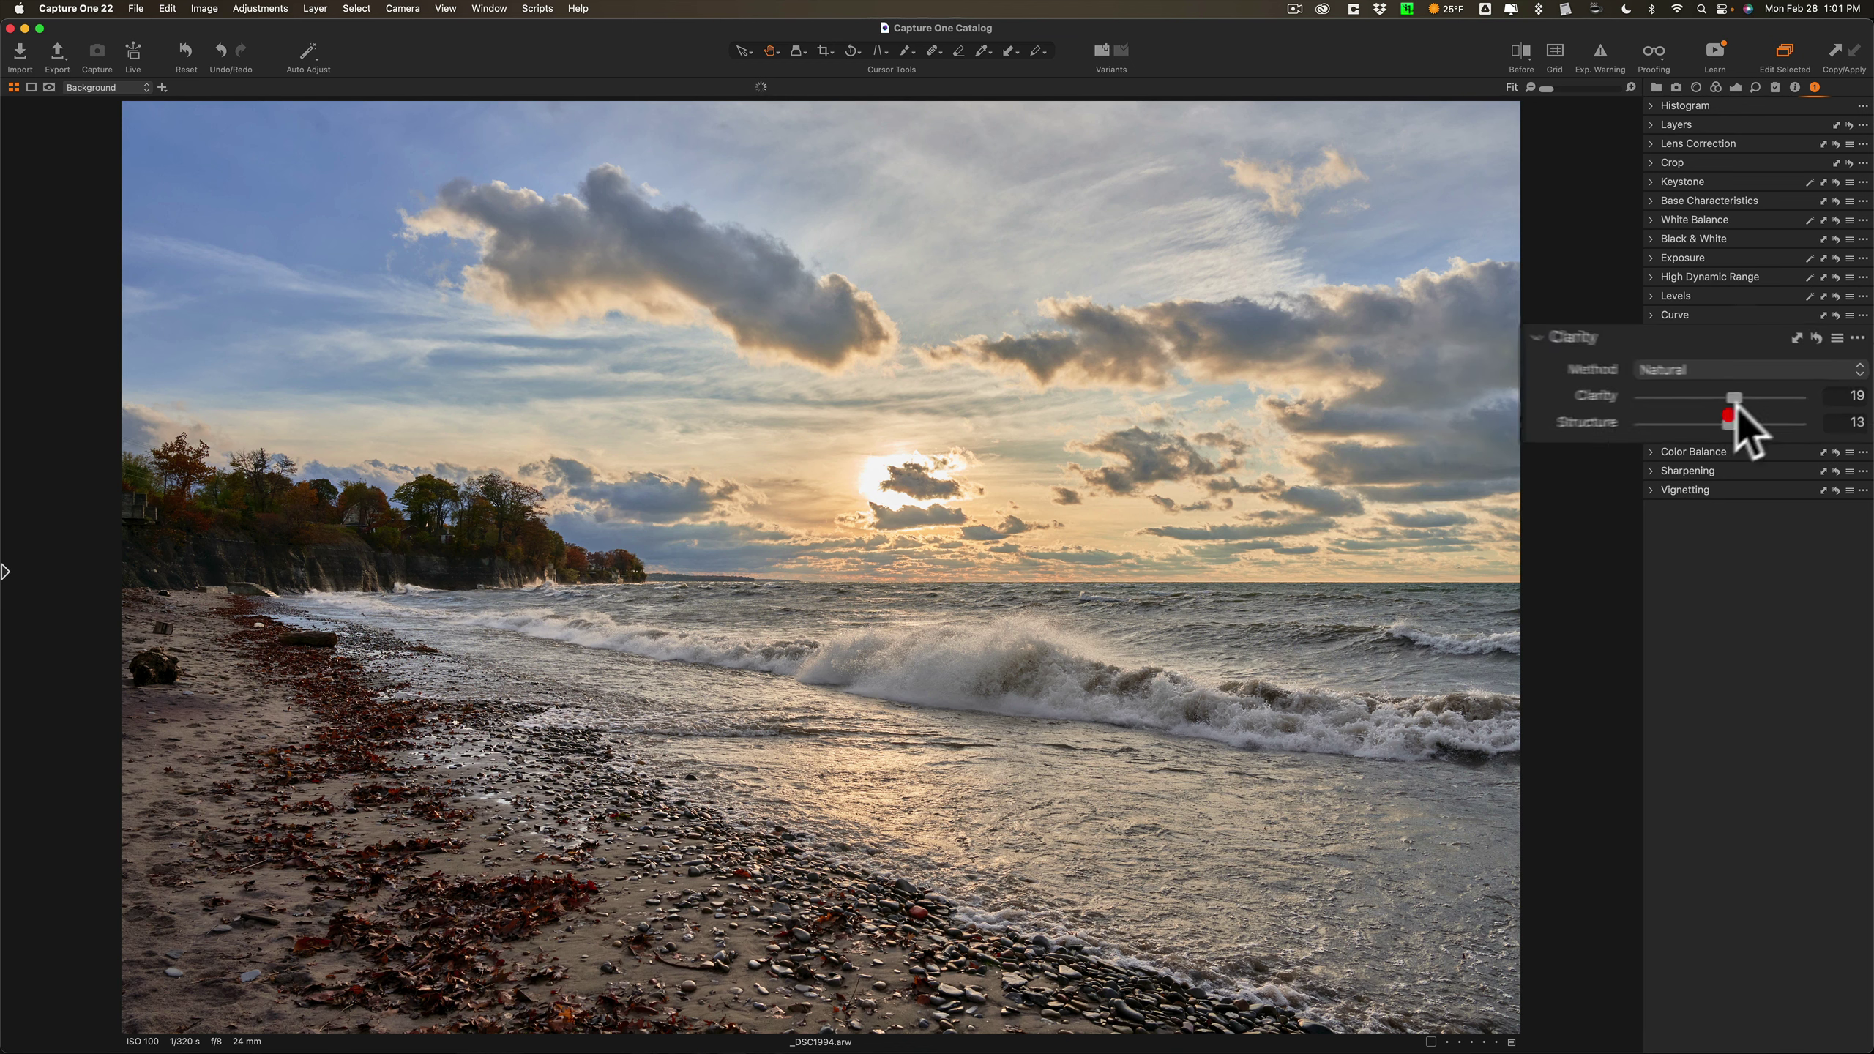
click(1778, 392)
click(1651, 353)
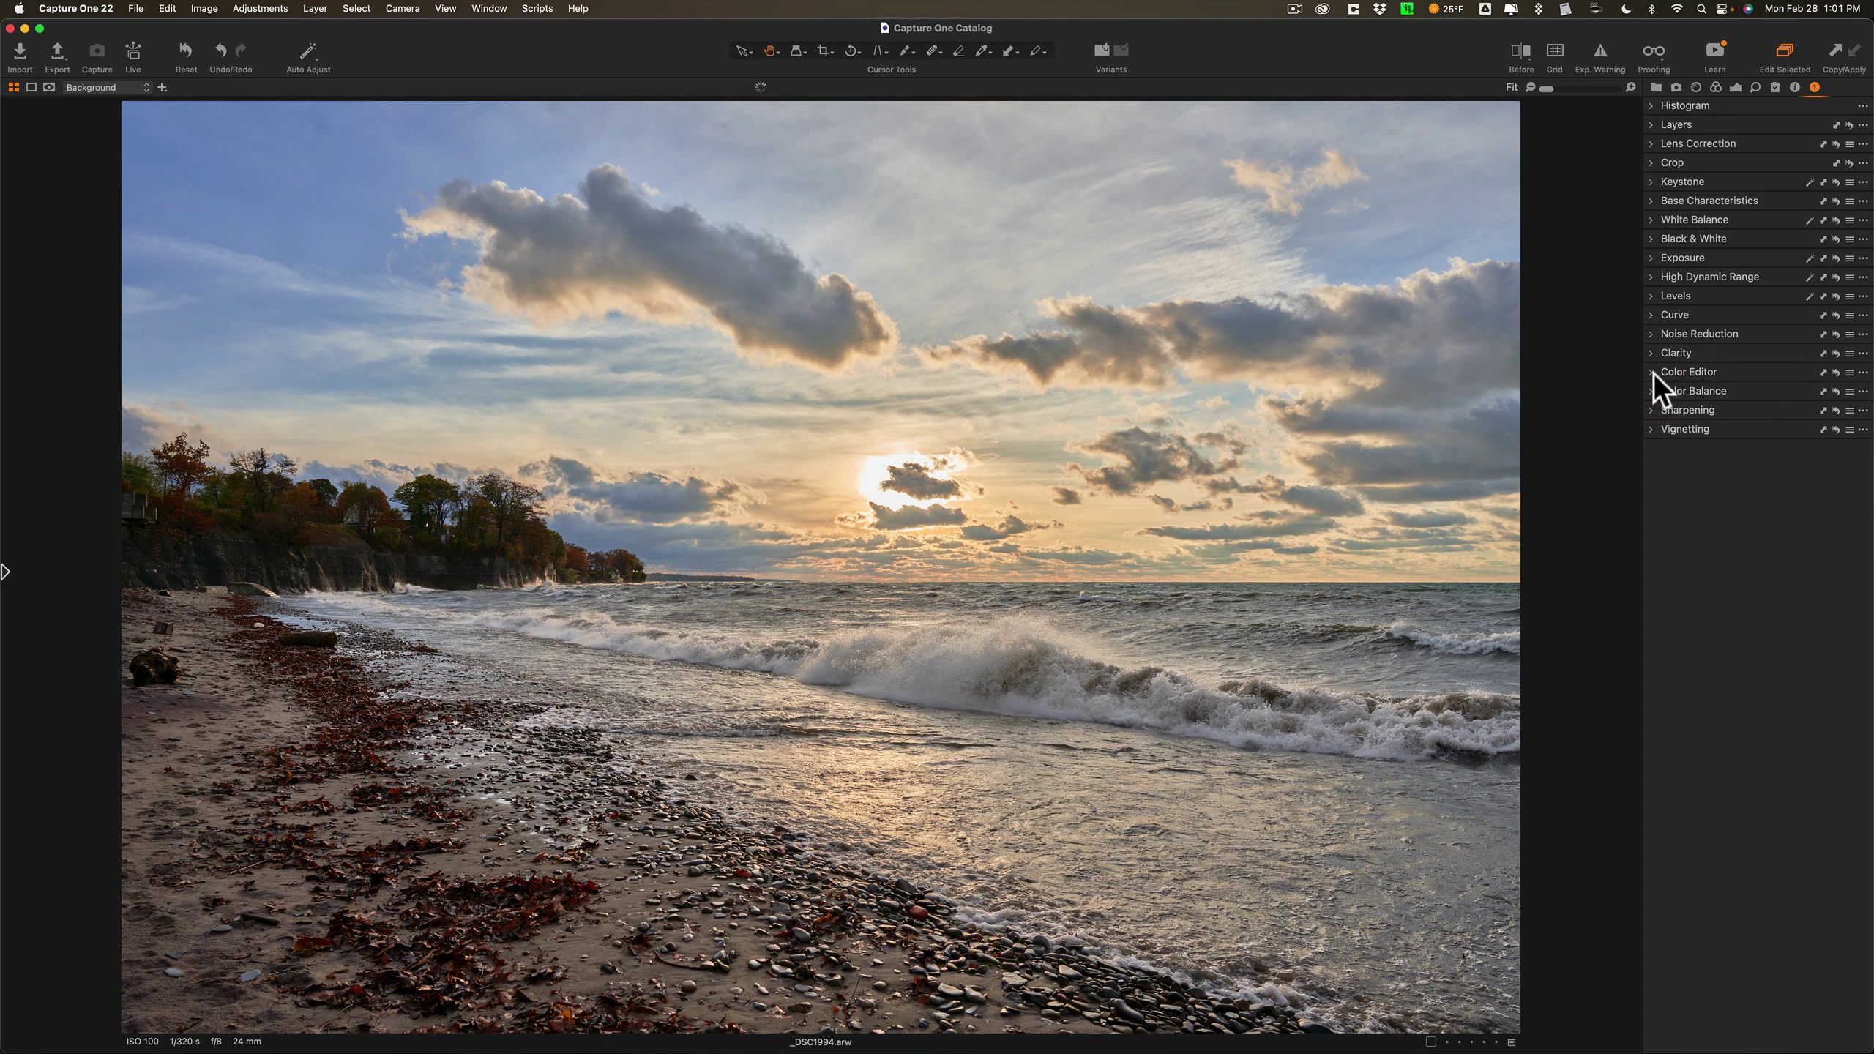
In the Color Editor, raise orange saturation to 22.6 and darken blues to -15.3 lightness.
click(1654, 372)
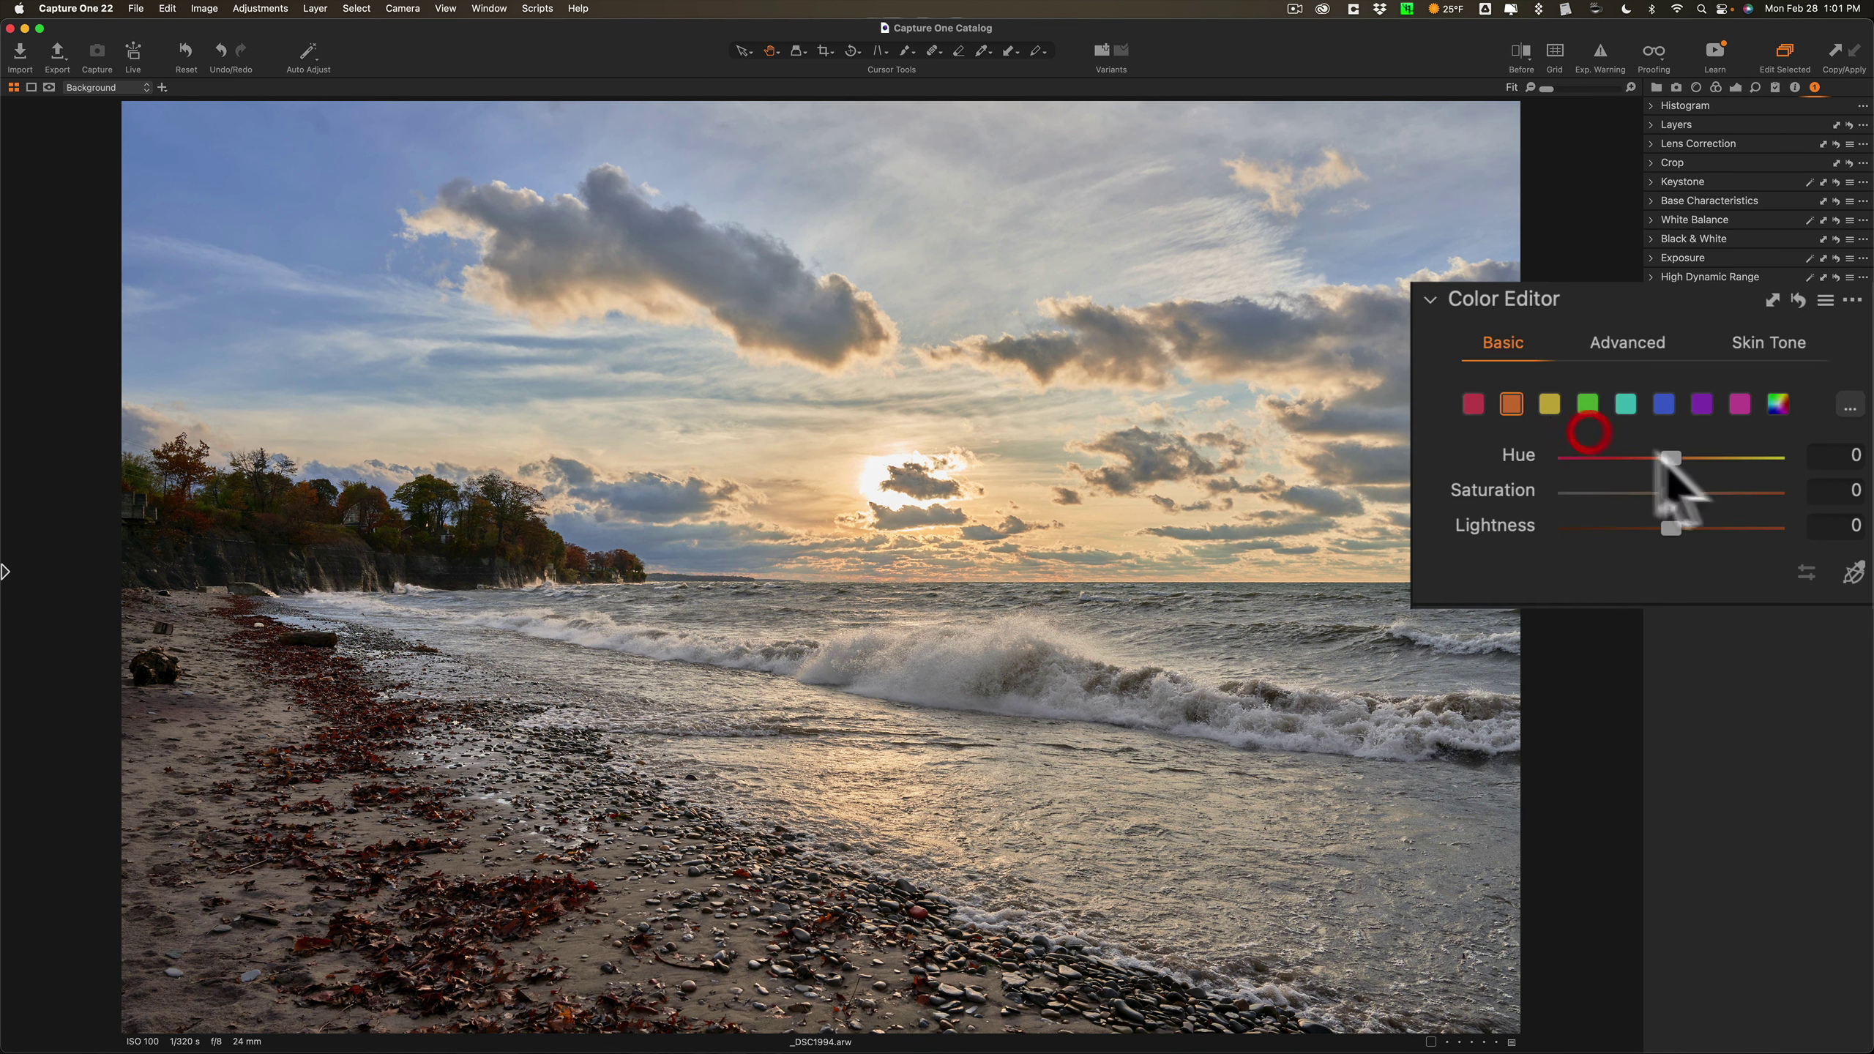
drag(1668, 492, 1633, 526)
click(1549, 404)
click(1660, 402)
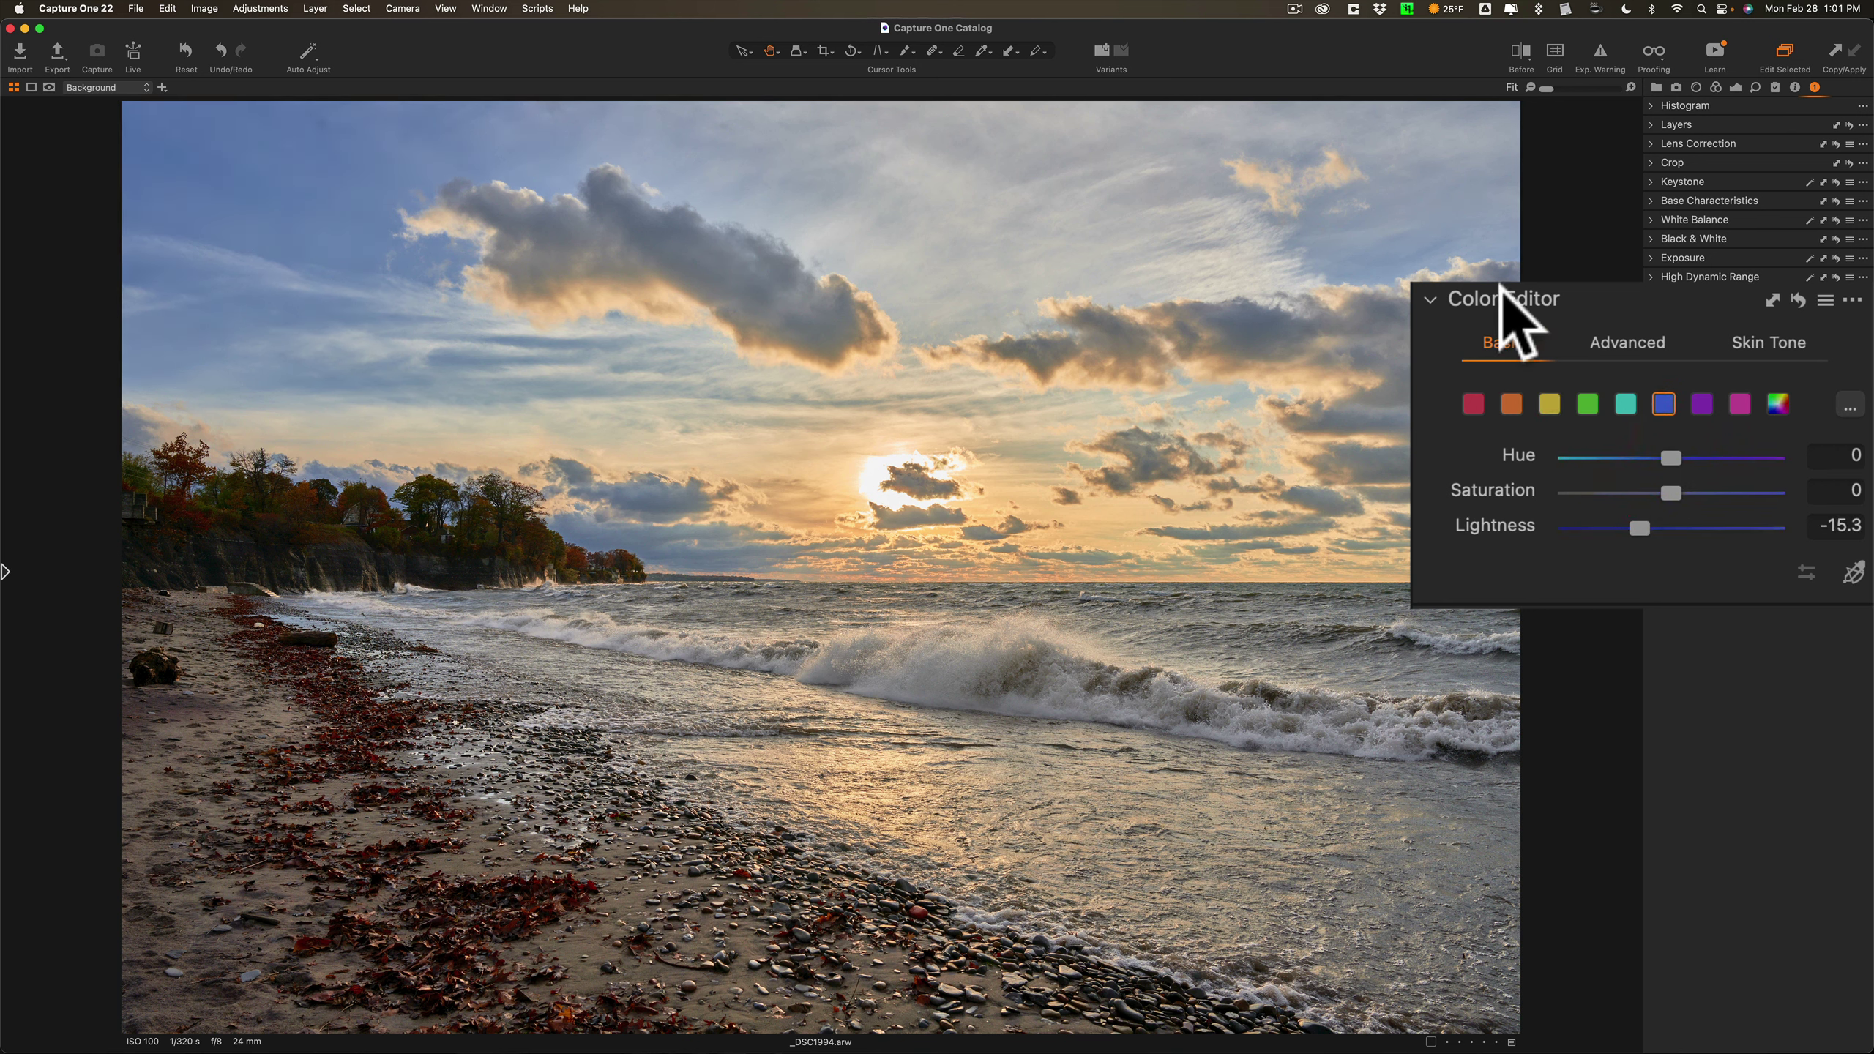
click(1686, 372)
click(1683, 390)
Set the Sharpening Amount to 218, checking the wave at 100% zoom.
click(1684, 390)
click(1685, 412)
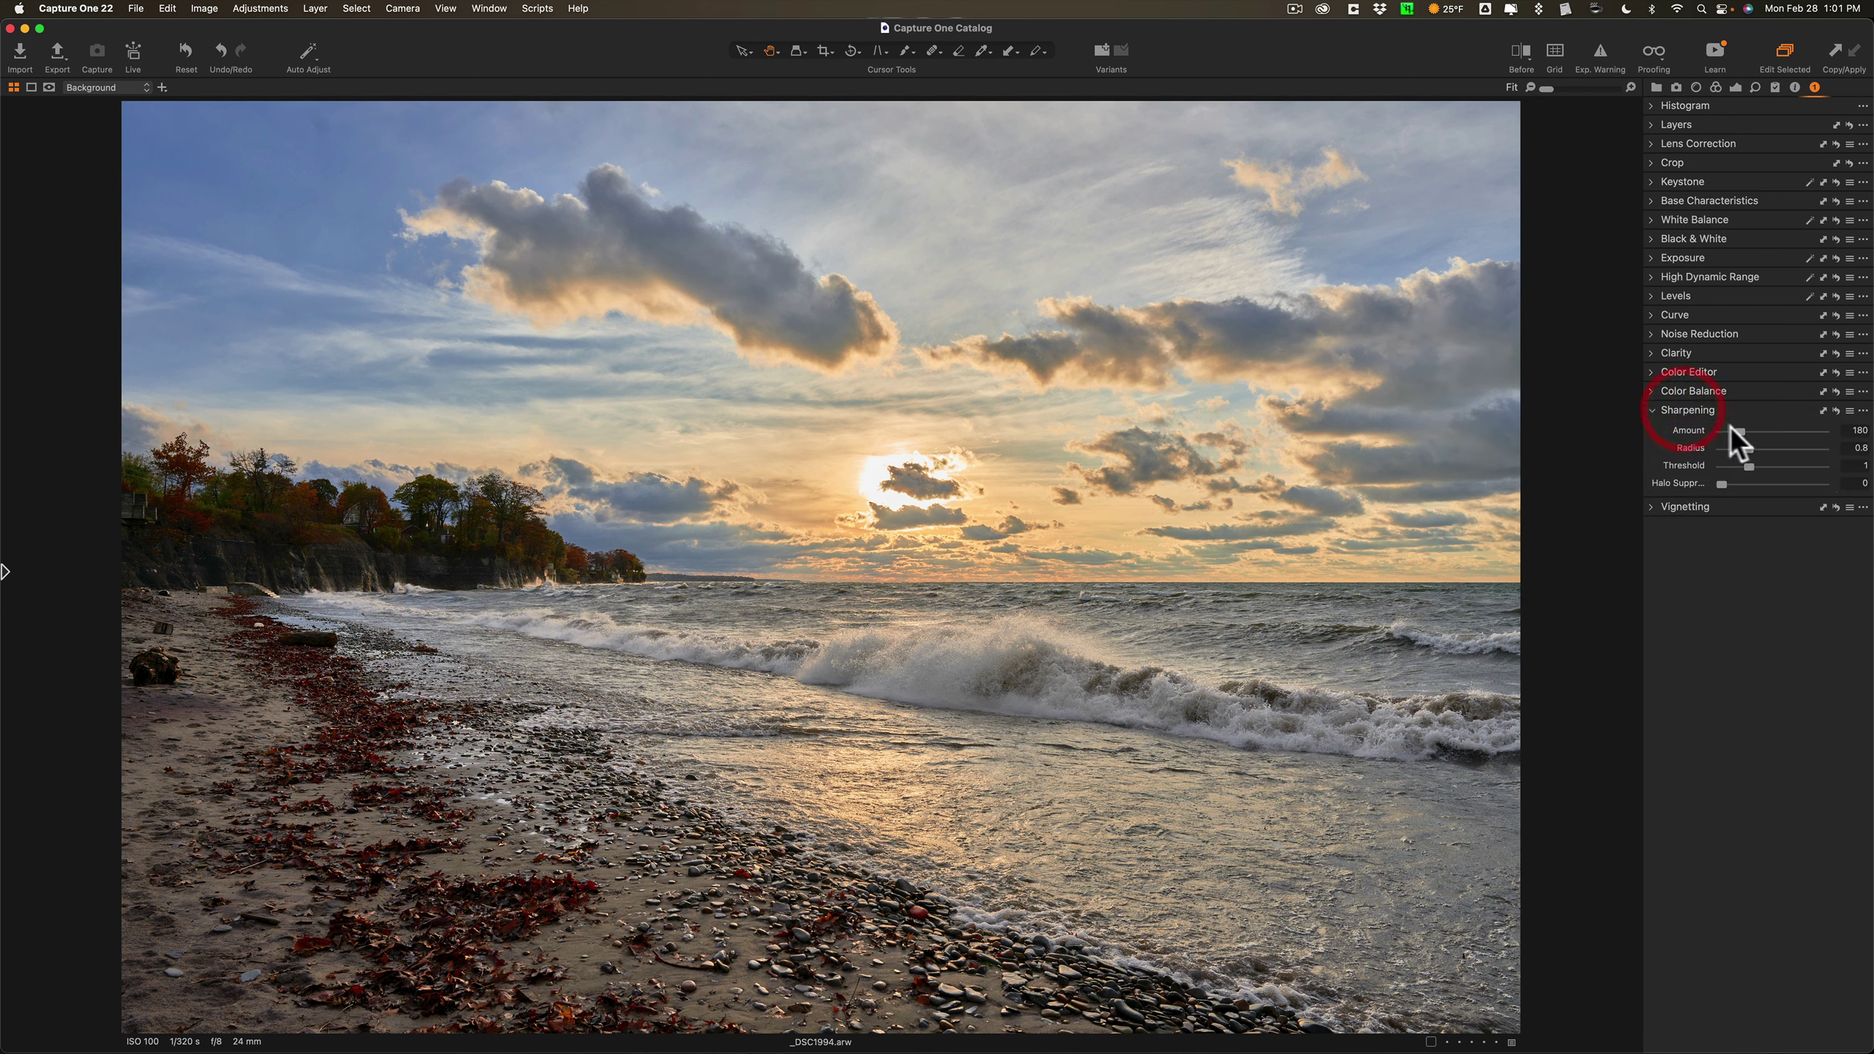
drag(1740, 428, 1755, 427)
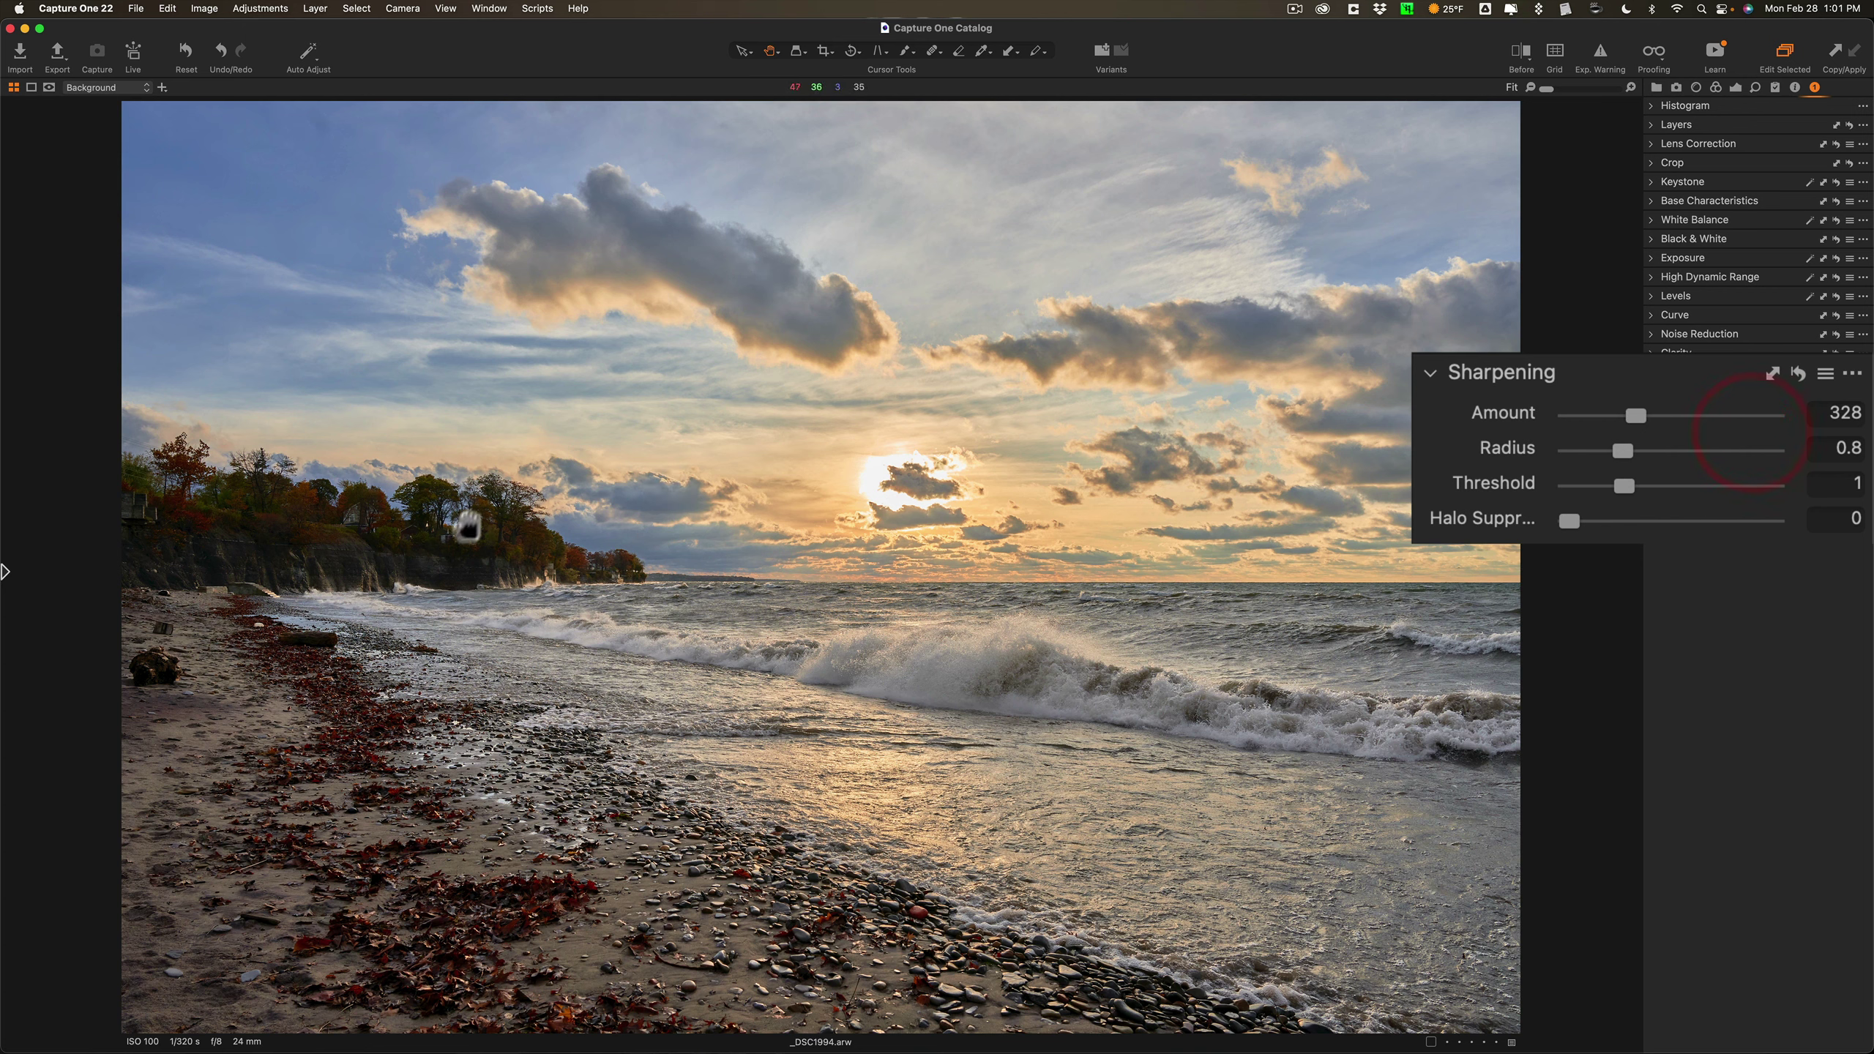
click(881, 714)
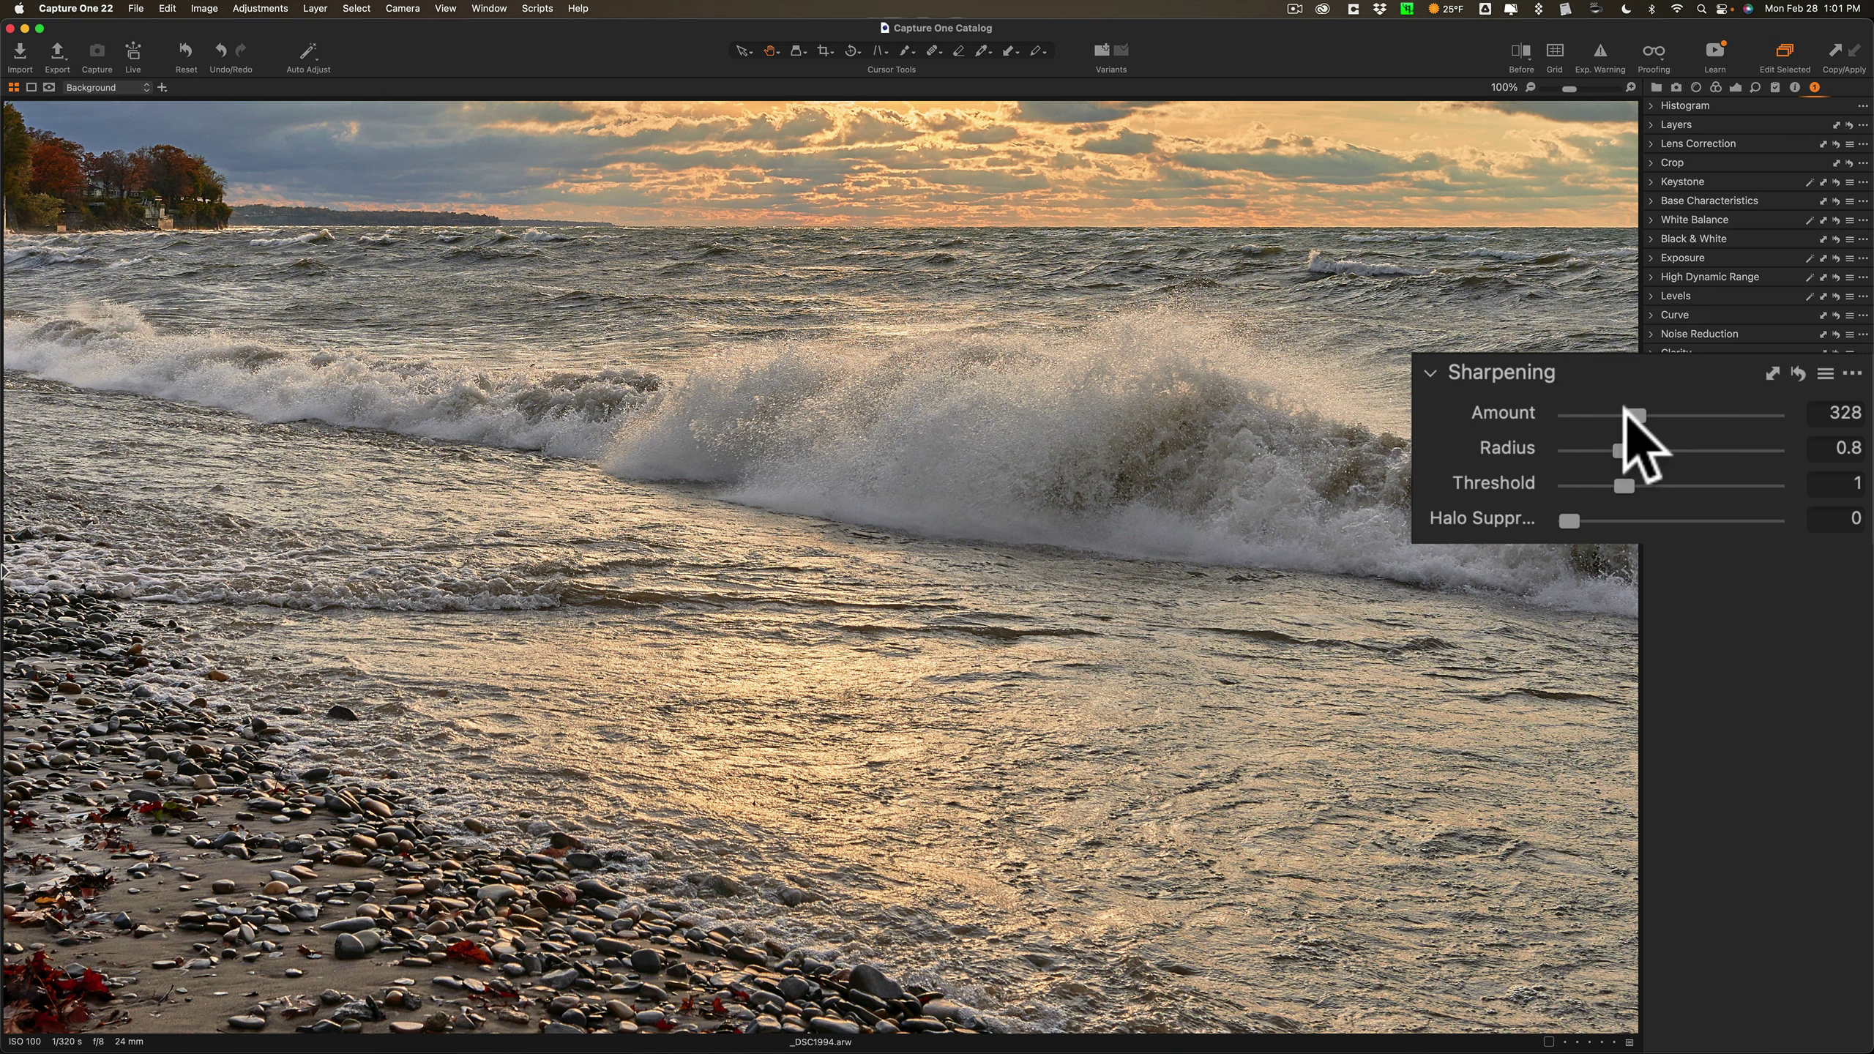
drag(1627, 414, 1603, 409)
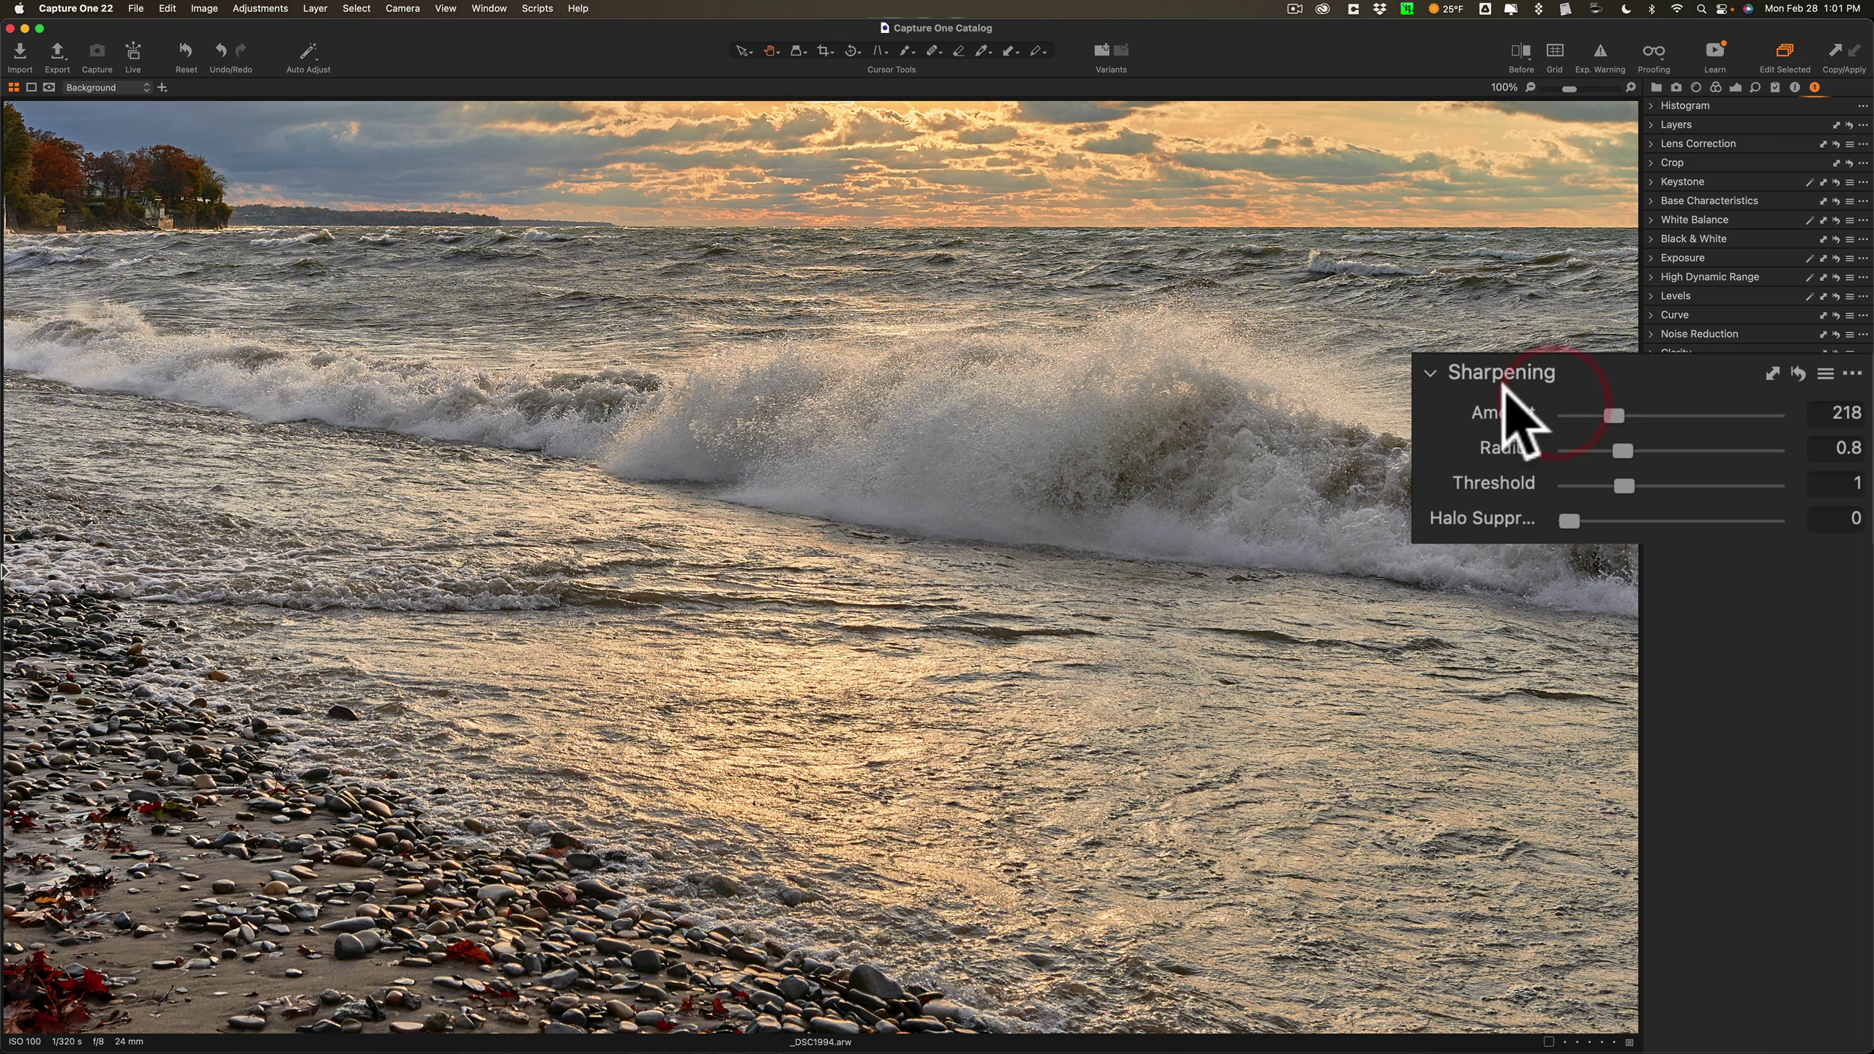
click(1427, 380)
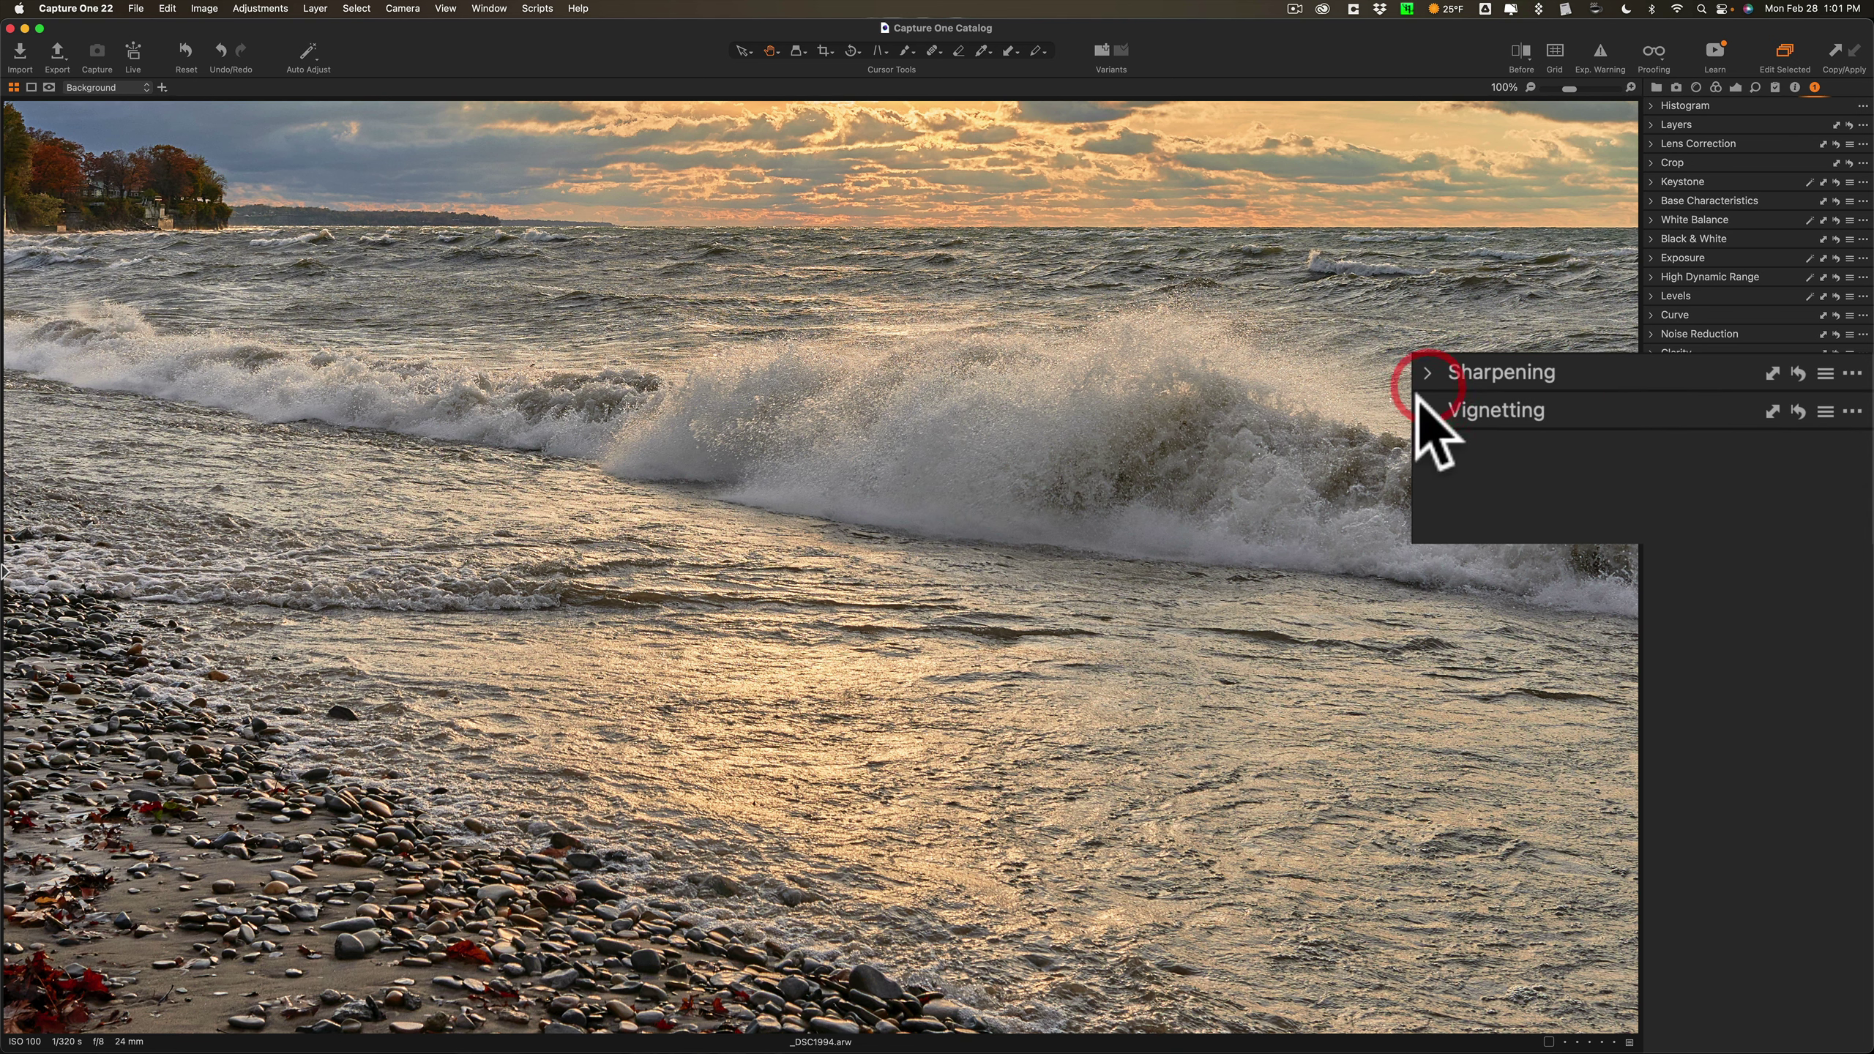
Return to the full-photo view and apply a Vignetting Amount of -0.59.
click(853, 326)
click(1527, 421)
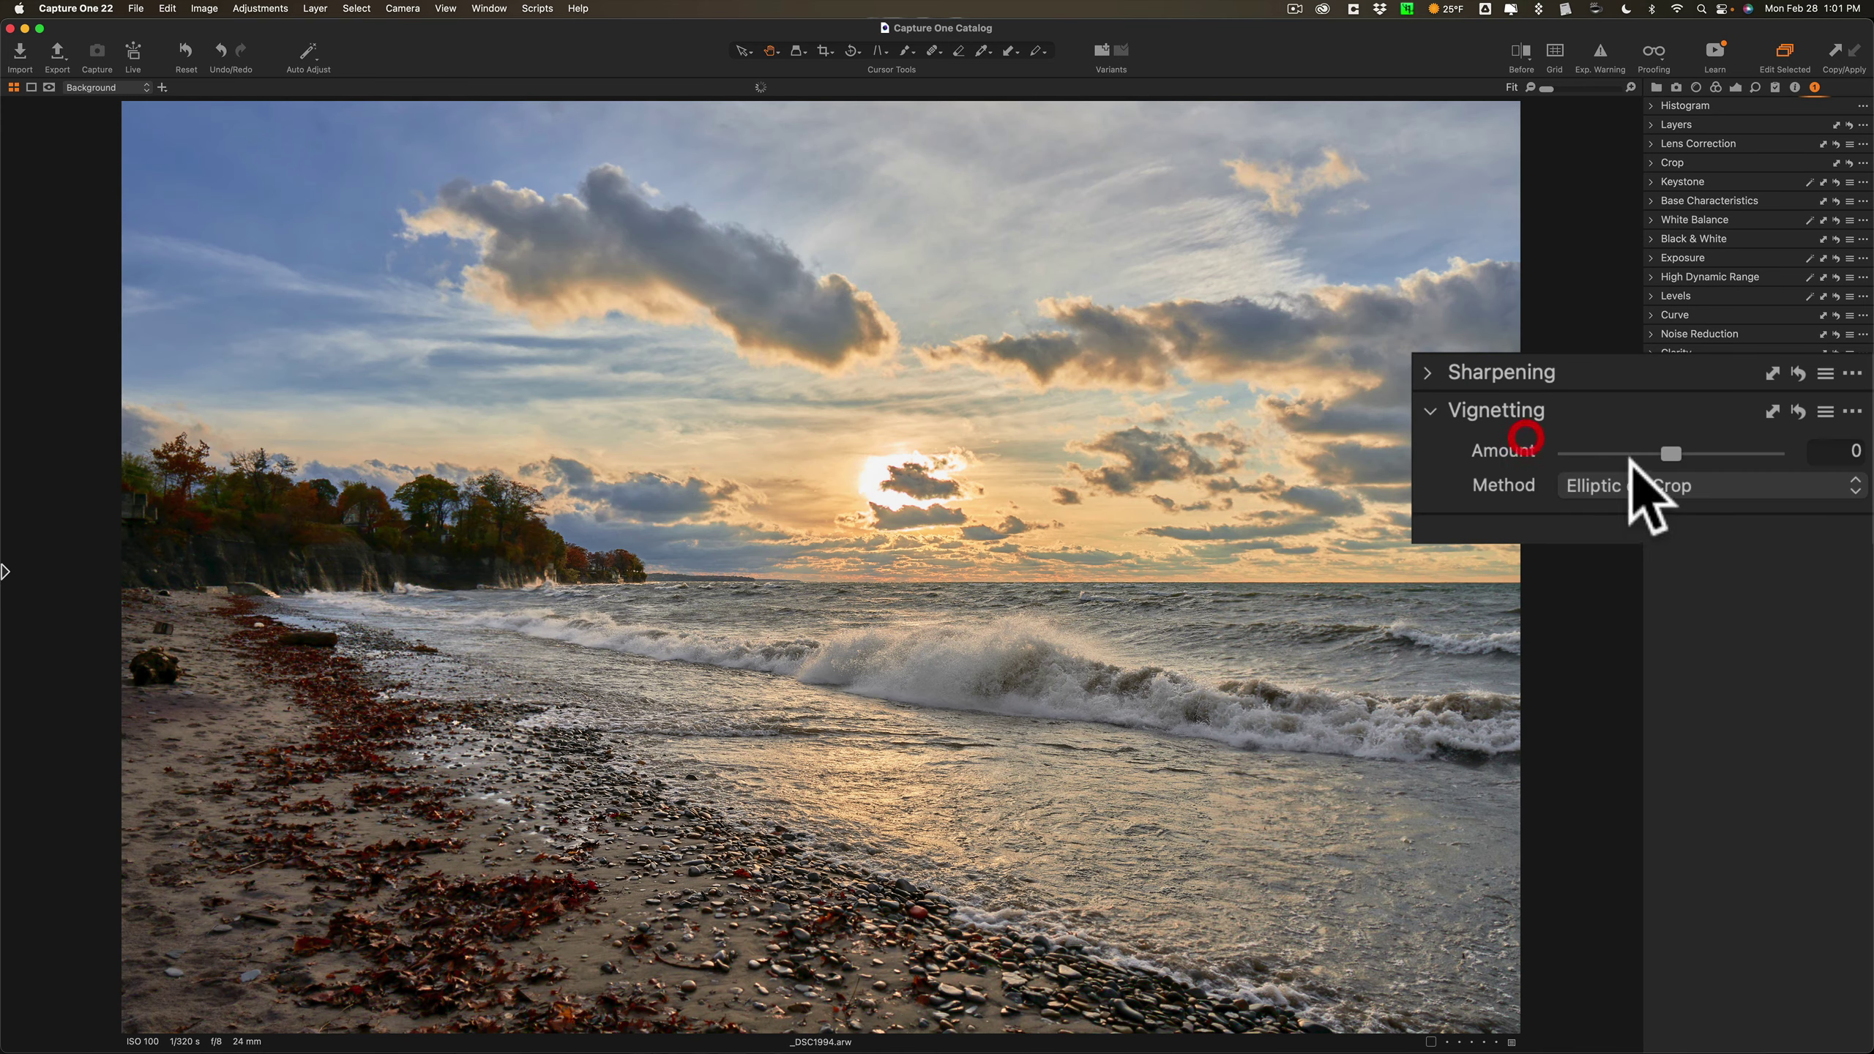
drag(1668, 452, 1650, 451)
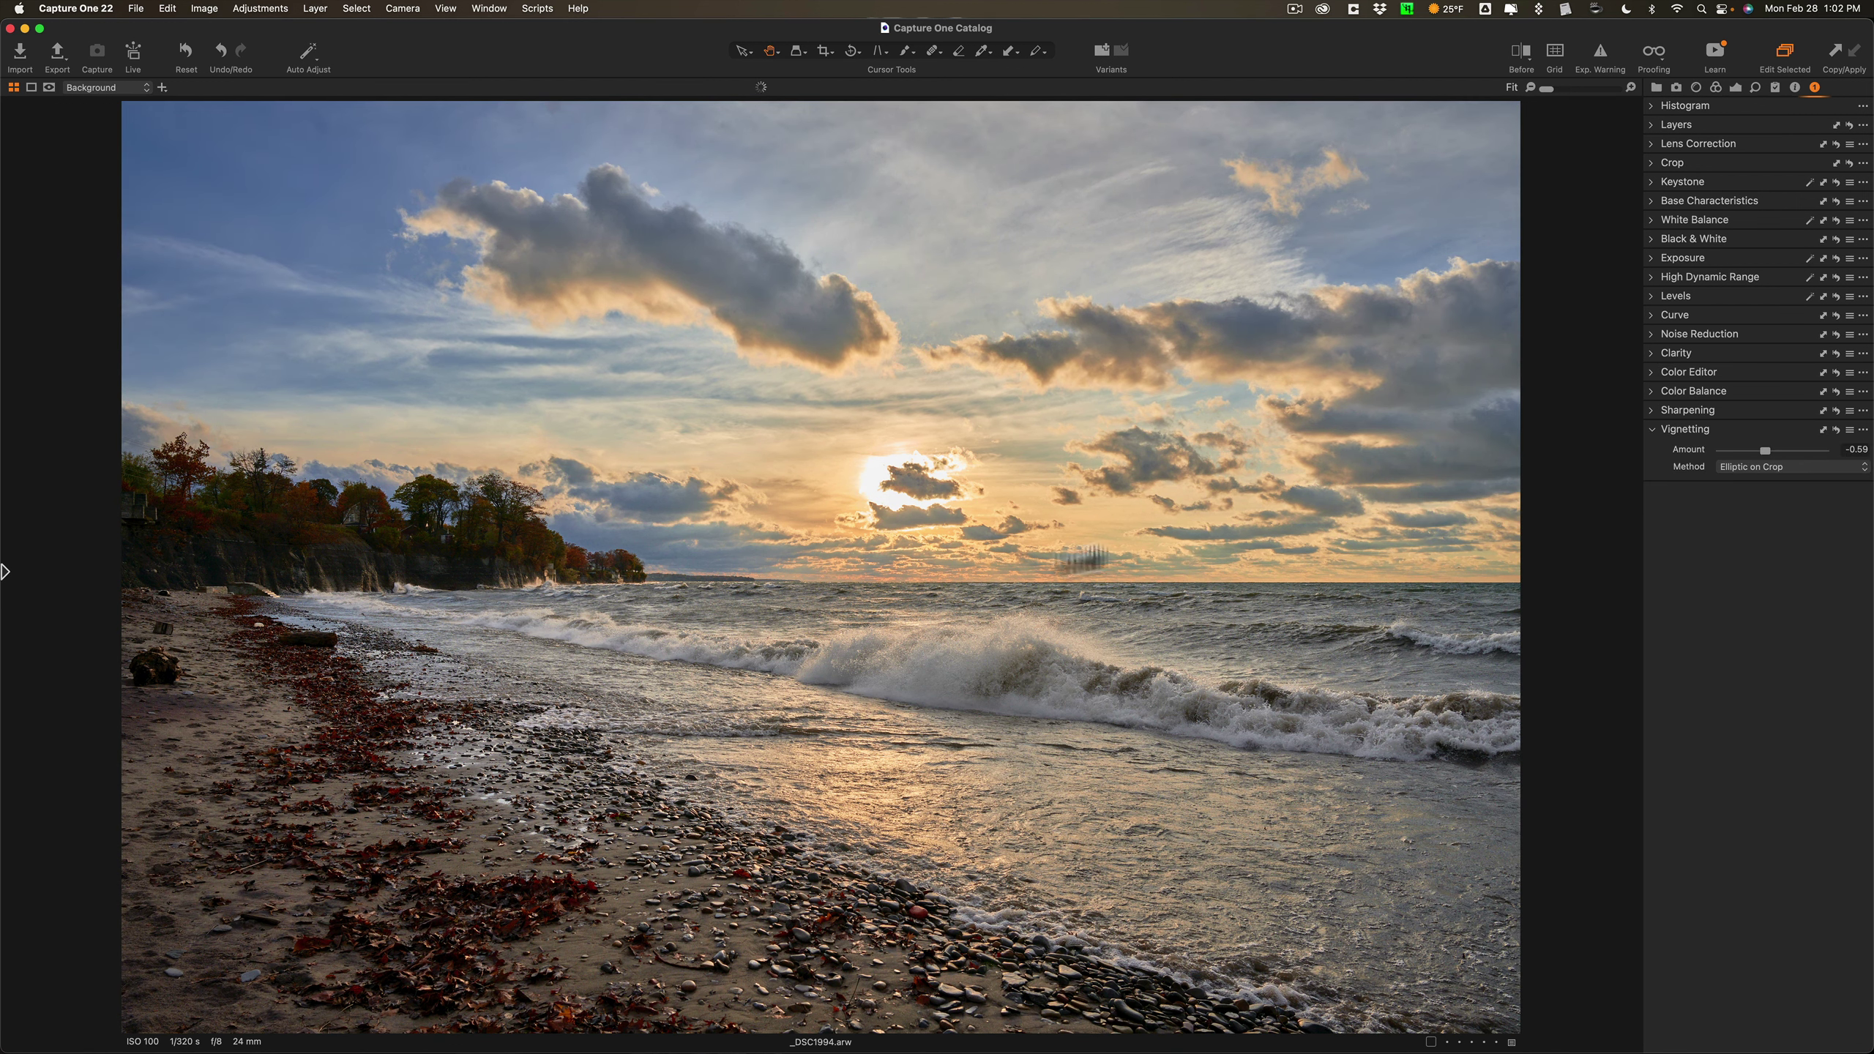
click(1651, 429)
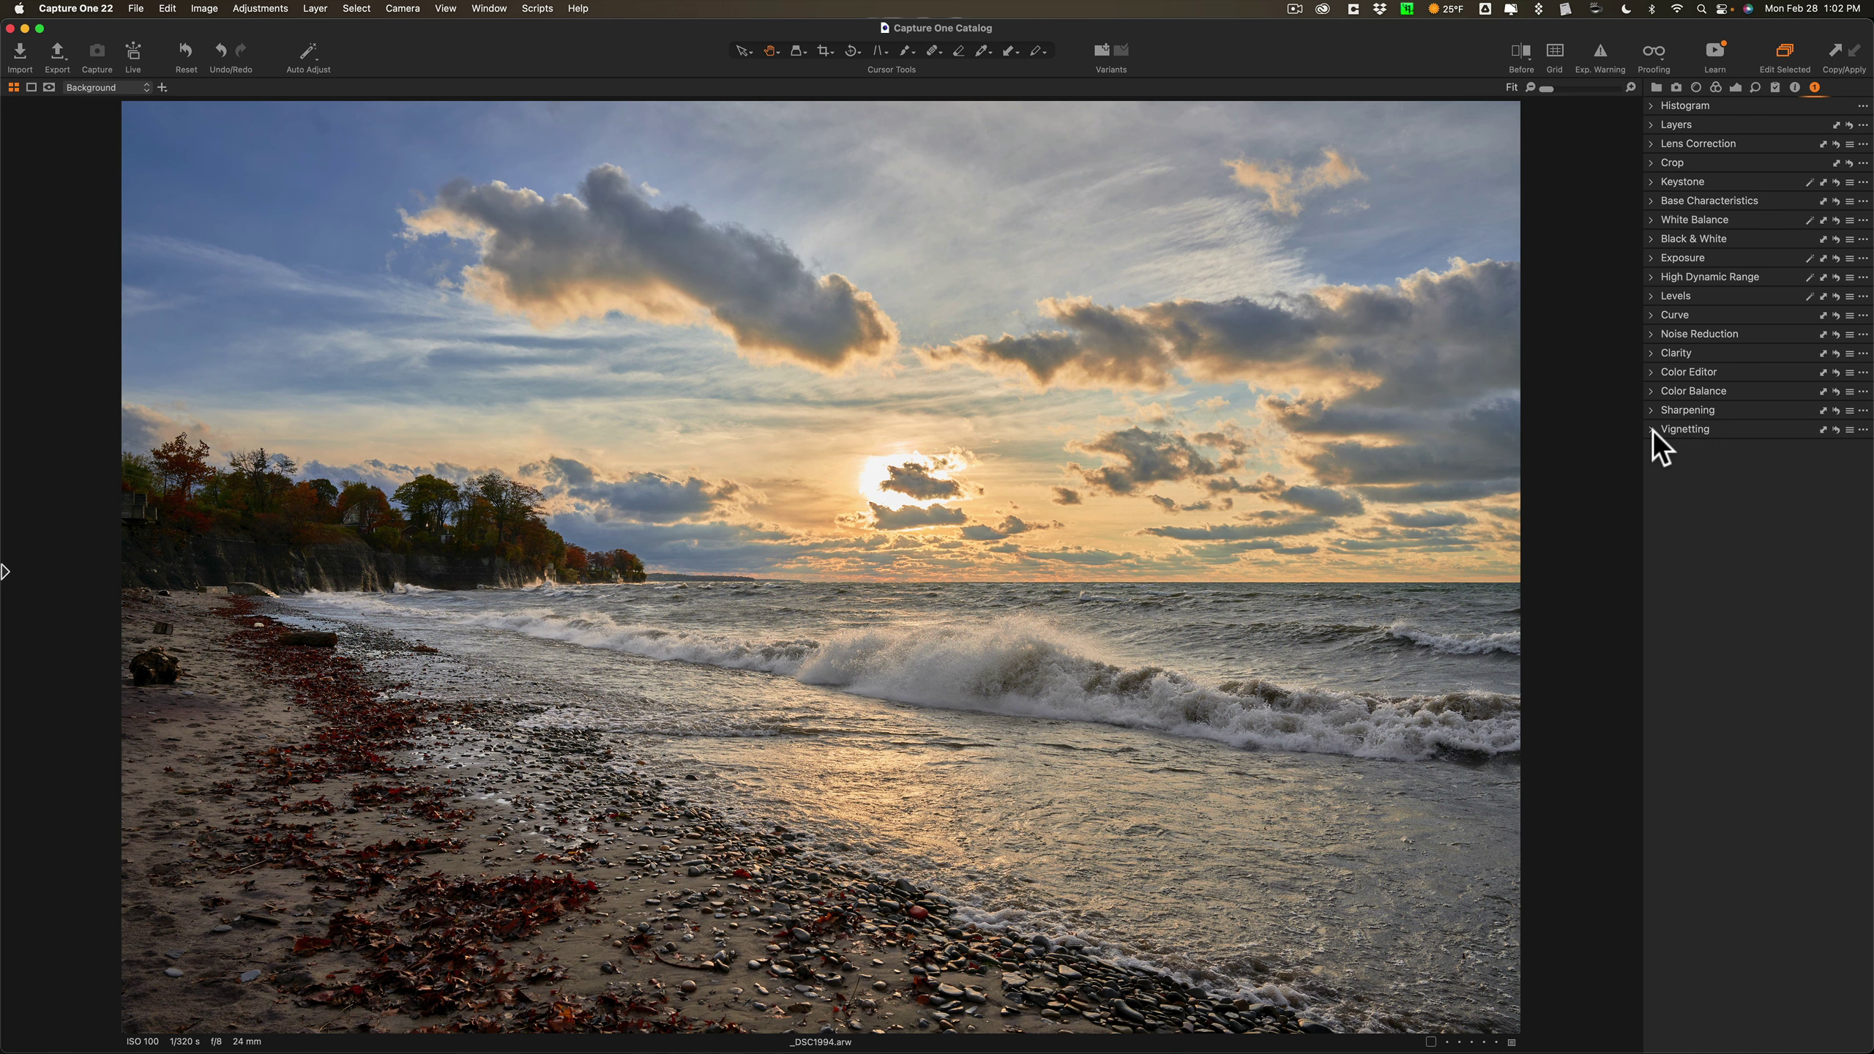
key(y)
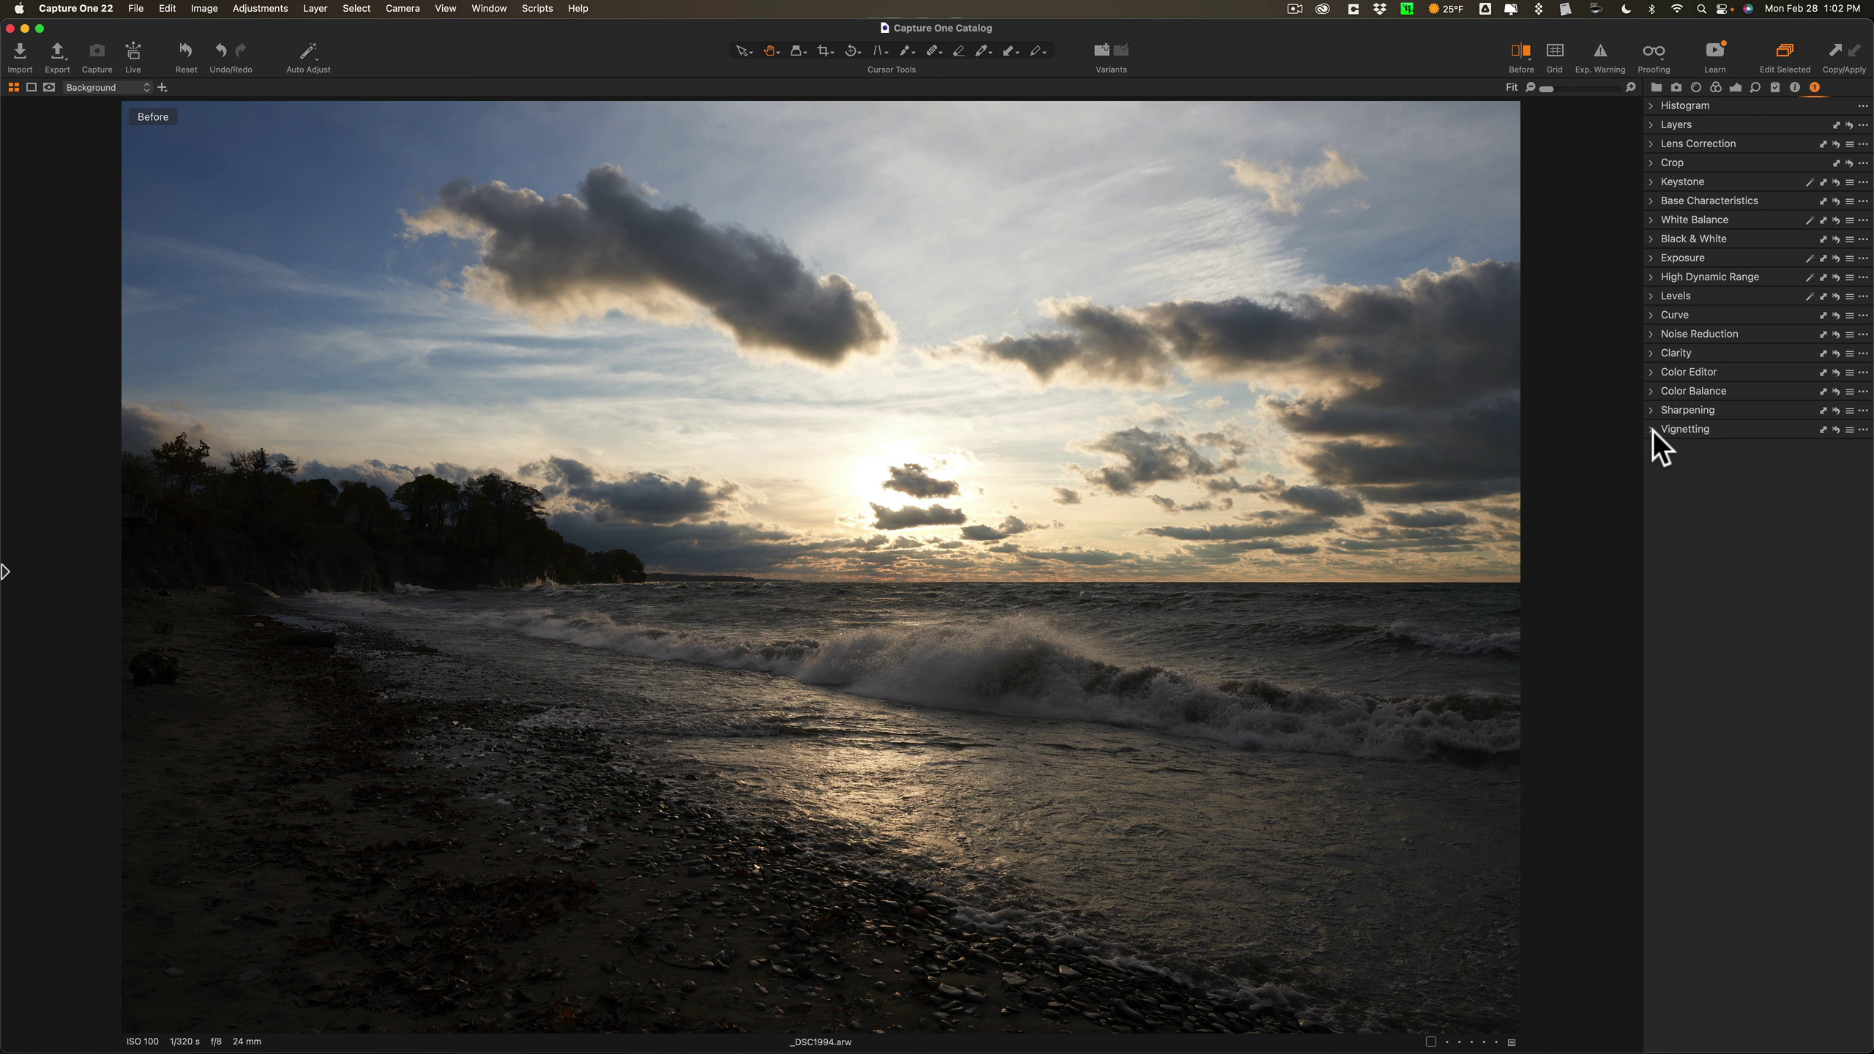
key(y)
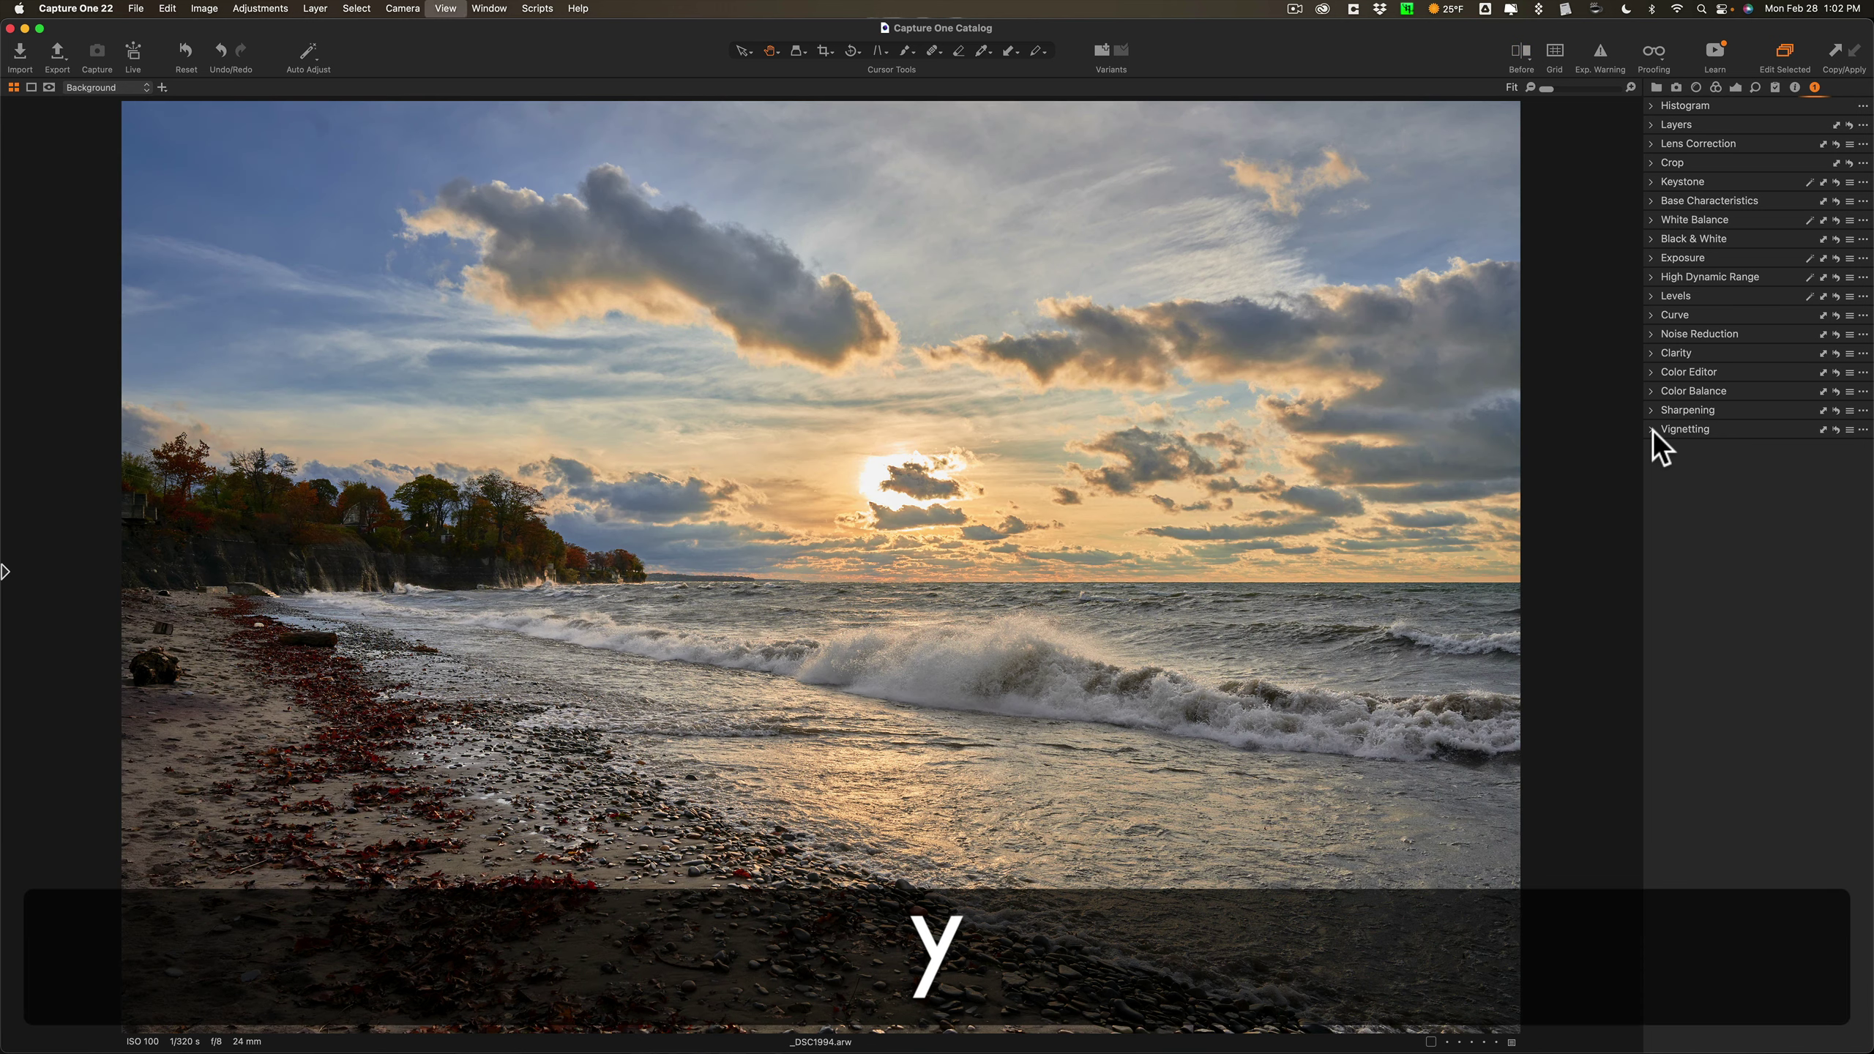